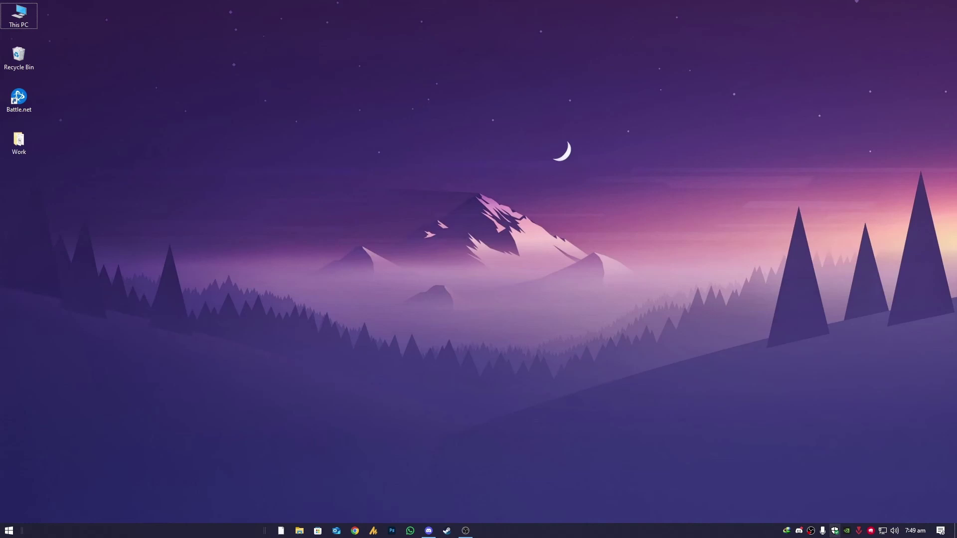
- Open the NVIDIA app, widen its window and reposition it on the desktop
{"action": "right_click", "coordinate": [847, 531]}
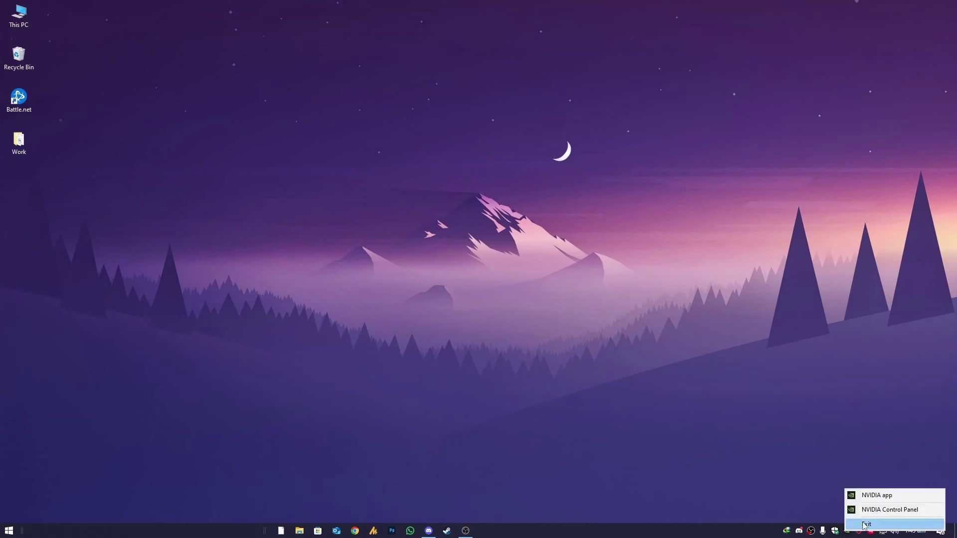
{"action": "left_click", "coordinate": [889, 496]}
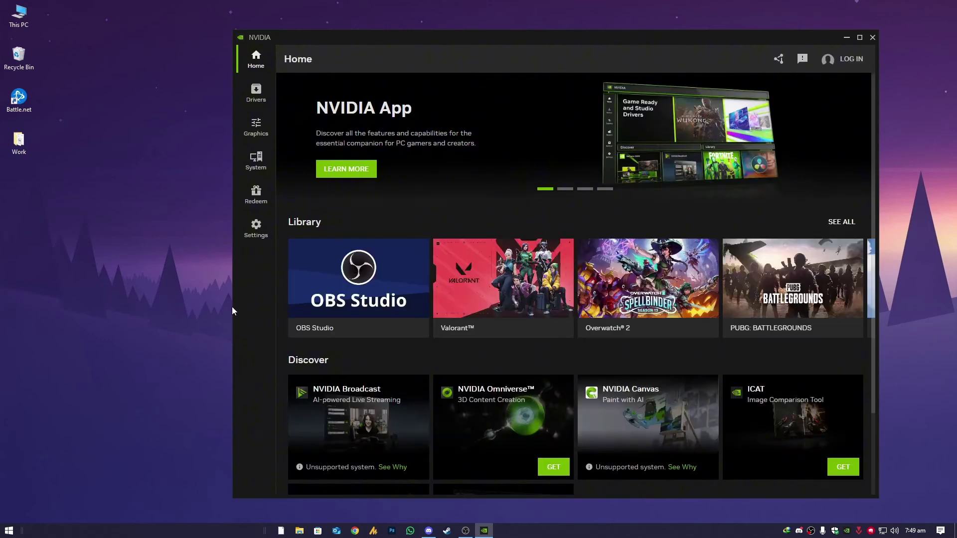
{"action": "left_click_drag", "start_coordinate": [232, 307], "coordinate": [119, 299]}
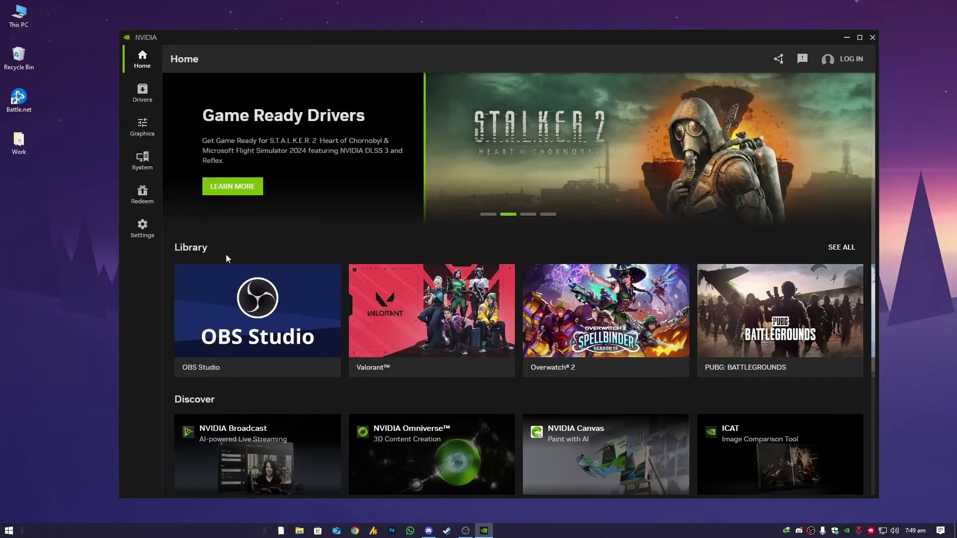
{"action": "left_click_drag", "start_coordinate": [391, 40], "coordinate": [415, 28]}
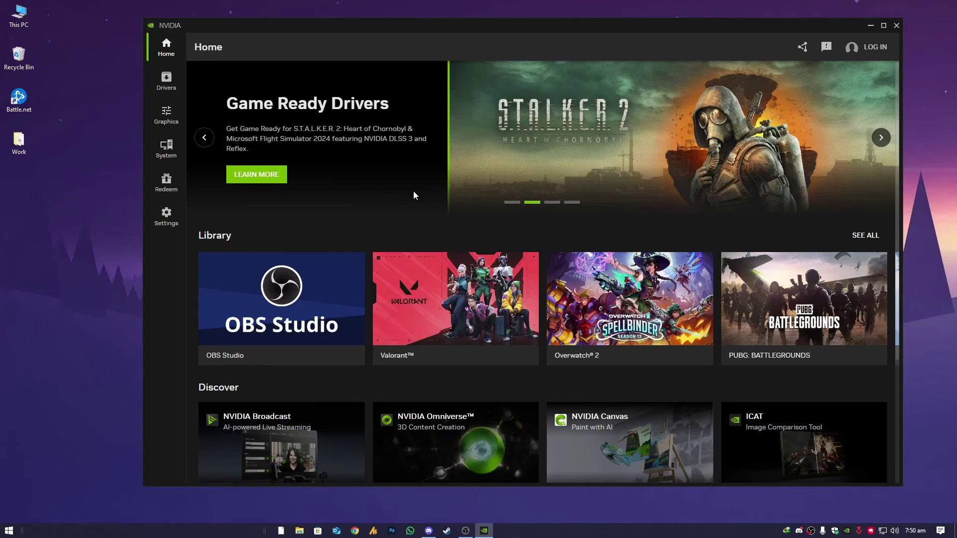
- Check for a newer Game Ready Driver, then close the NVIDIA app
{"action": "left_click", "coordinate": [163, 85]}
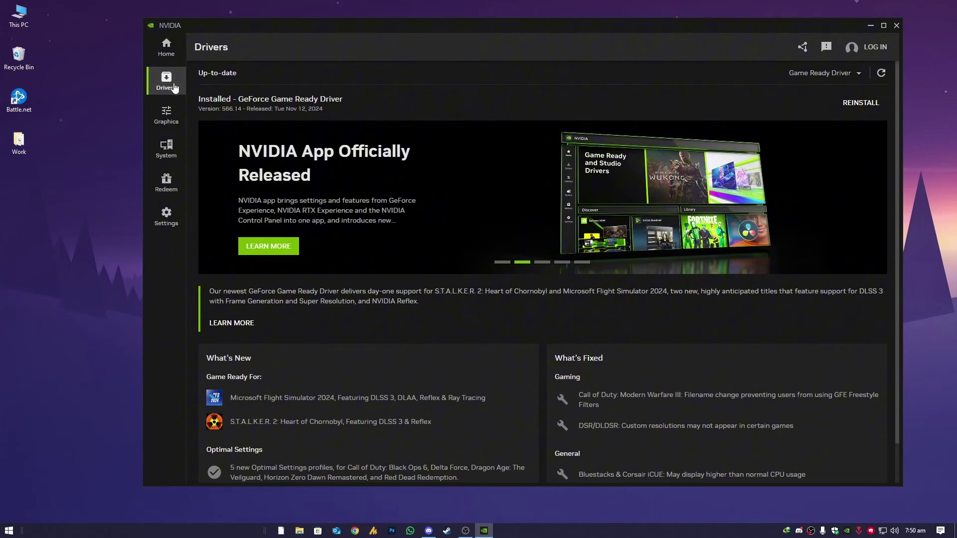
{"action": "left_click", "coordinate": [882, 73]}
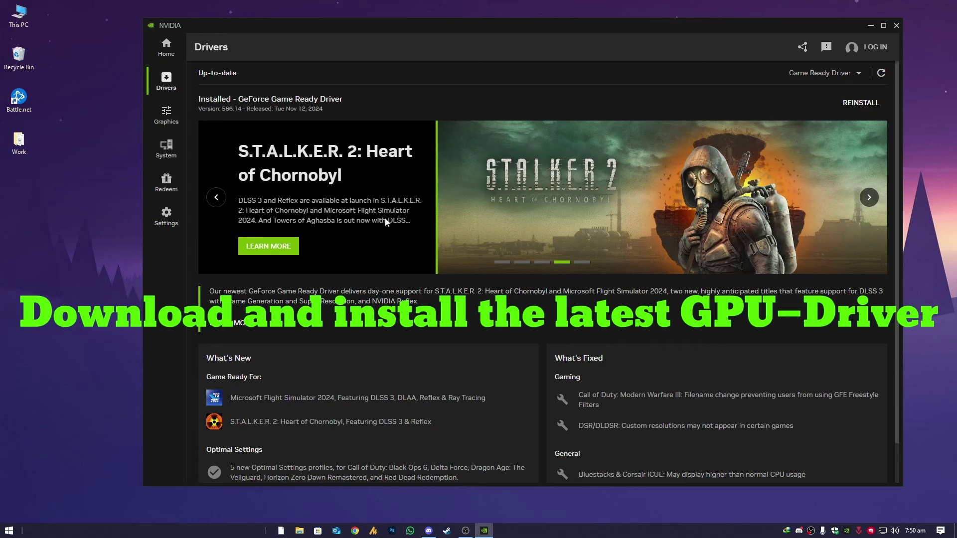
{"action": "left_click", "coordinate": [896, 25]}
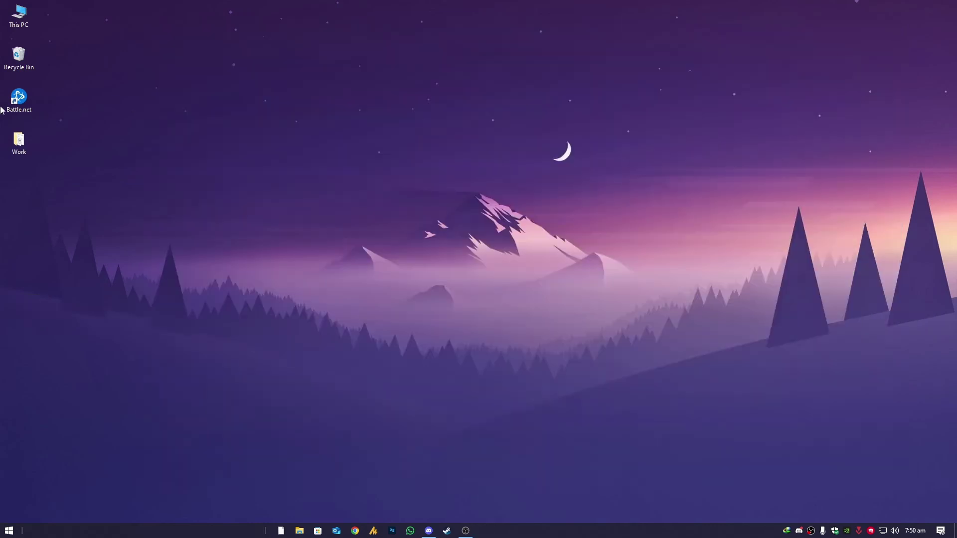
- Open the properties of This PC and review the device and Windows specifications
{"action": "right_click", "coordinate": [30, 12]}
{"action": "left_click", "coordinate": [80, 132]}
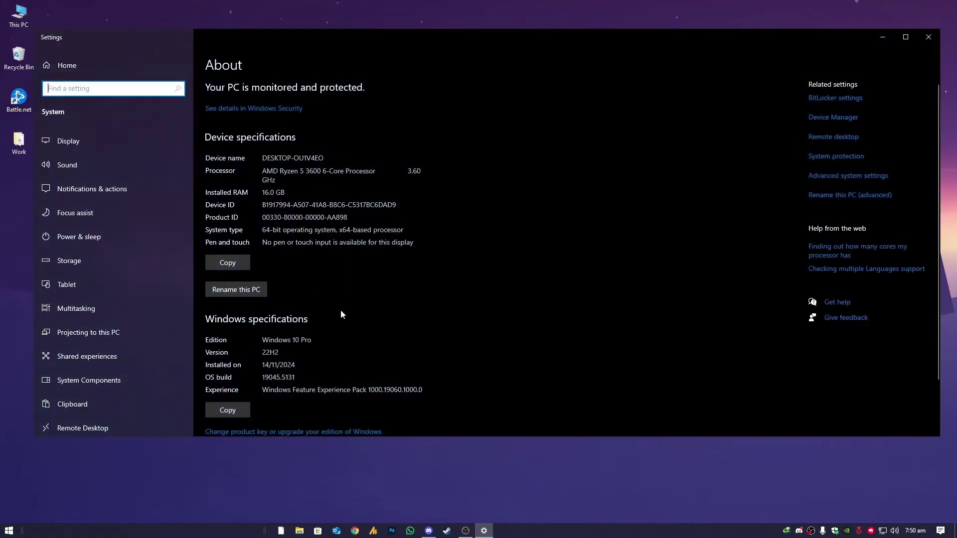
{"action": "scroll", "coordinate": [354, 337], "scroll_direction": "down", "scroll_amount": 1}
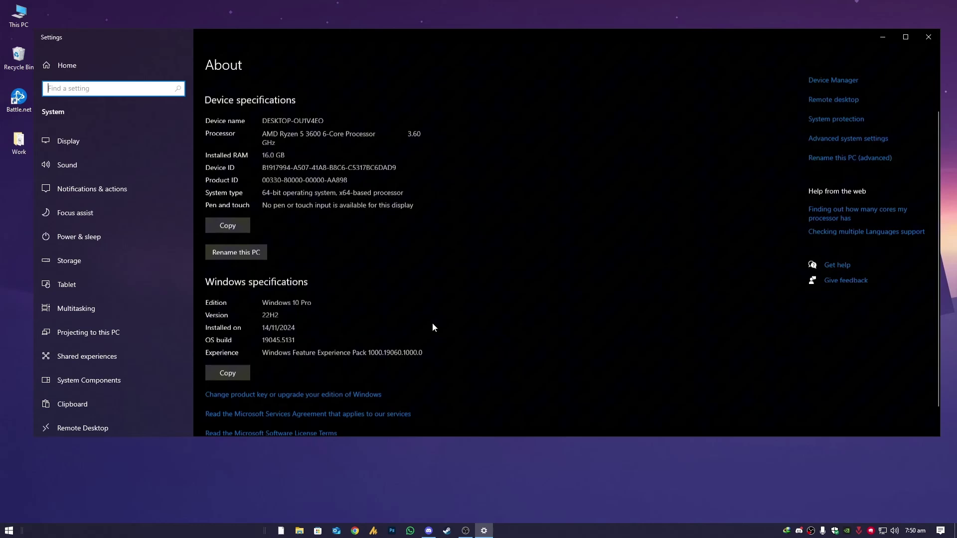
{"action": "scroll", "coordinate": [601, 325], "scroll_direction": "up", "scroll_amount": 1}
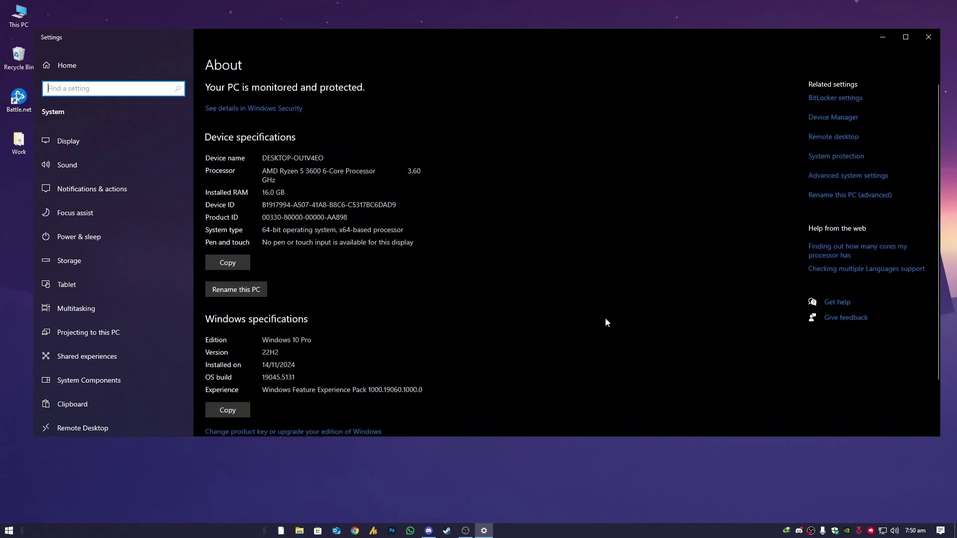
- Open Device Manager from the hardware section of the advanced system settings and move its window toward the screen's centre
{"action": "left_click", "coordinate": [847, 176]}
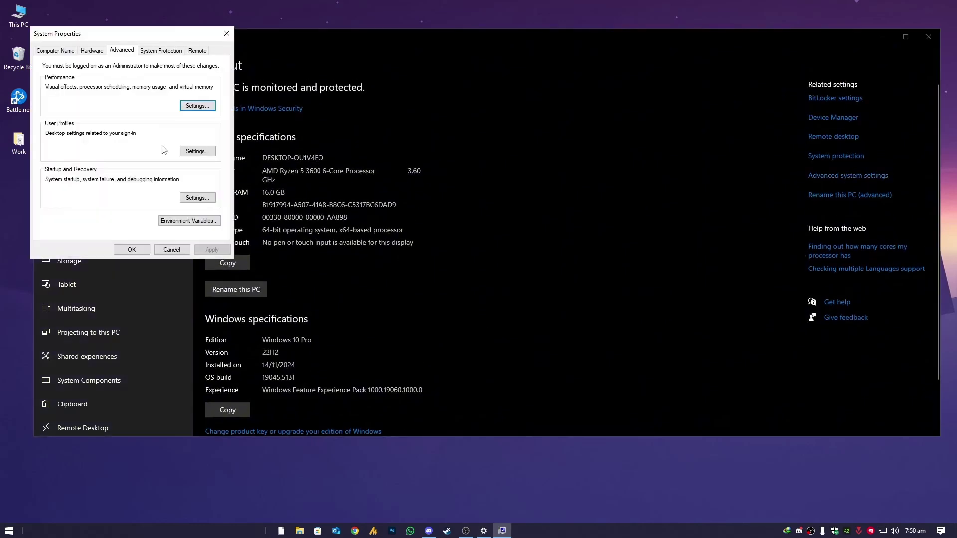
{"action": "left_click_drag", "start_coordinate": [82, 38], "coordinate": [486, 115]}
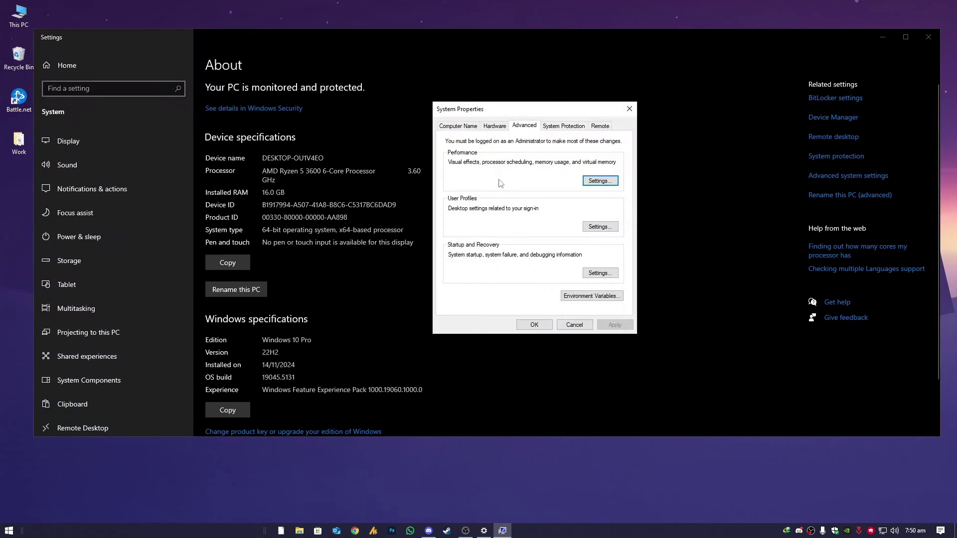
{"action": "left_click", "coordinate": [495, 126]}
{"action": "left_click", "coordinate": [577, 181]}
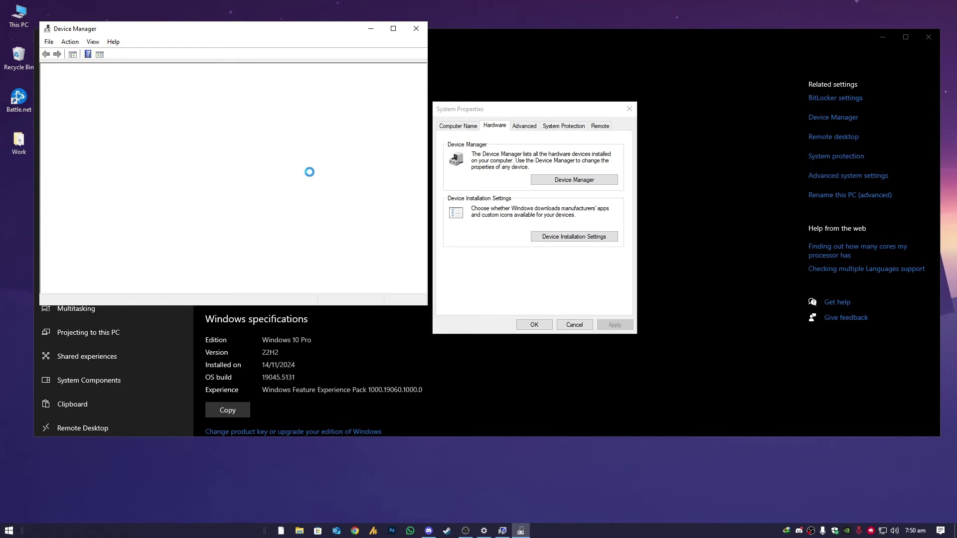
{"action": "left_click_drag", "start_coordinate": [183, 32], "coordinate": [432, 43]}
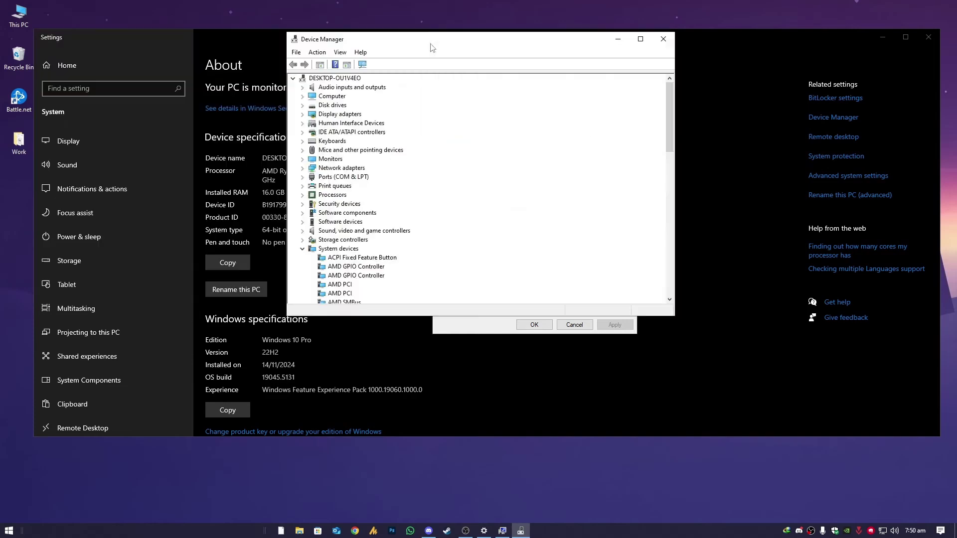
- Open the properties of the NVIDIA GeForce GTX 1060 6GB display adapter and view its driver date and version
{"action": "left_click", "coordinate": [302, 114]}
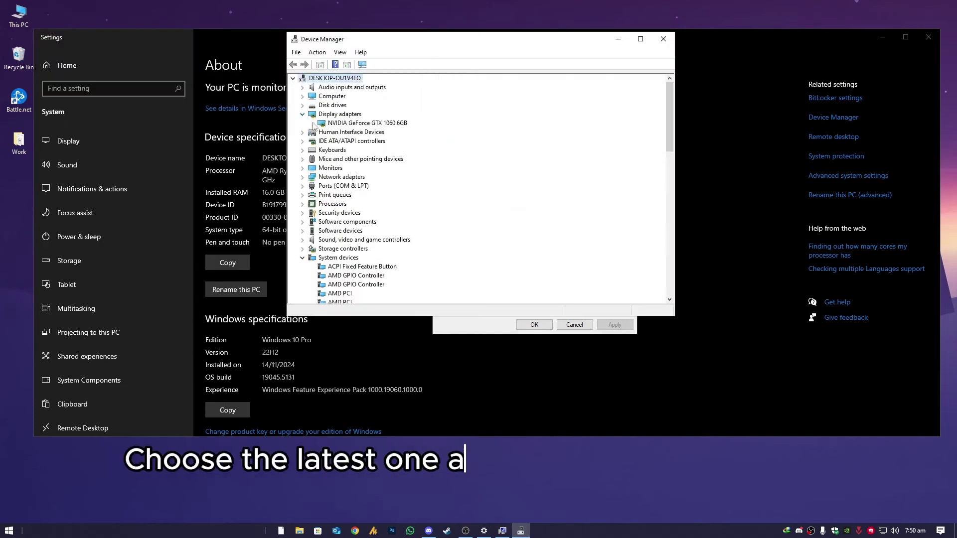
{"action": "left_click", "coordinate": [393, 123]}
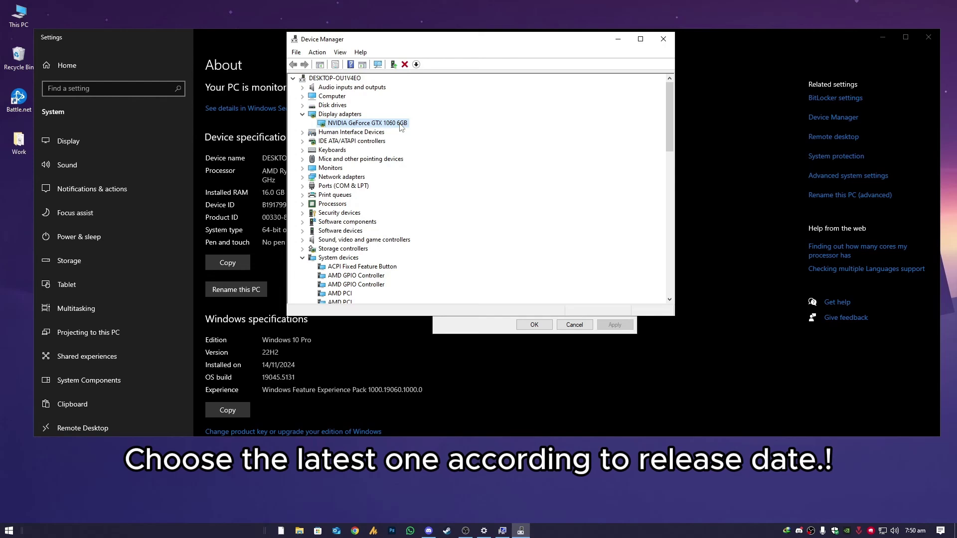
{"action": "right_click", "coordinate": [400, 125]}
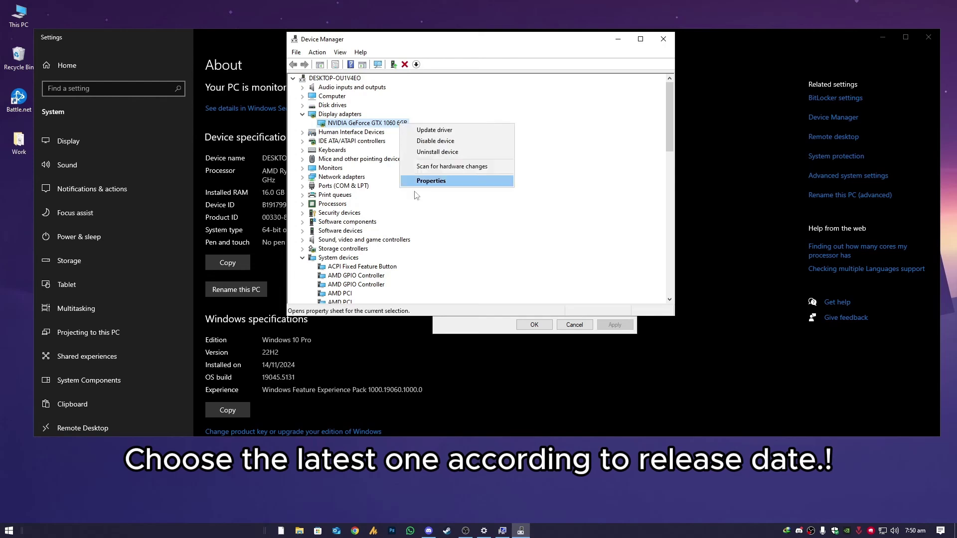
{"action": "left_click", "coordinate": [474, 178]}
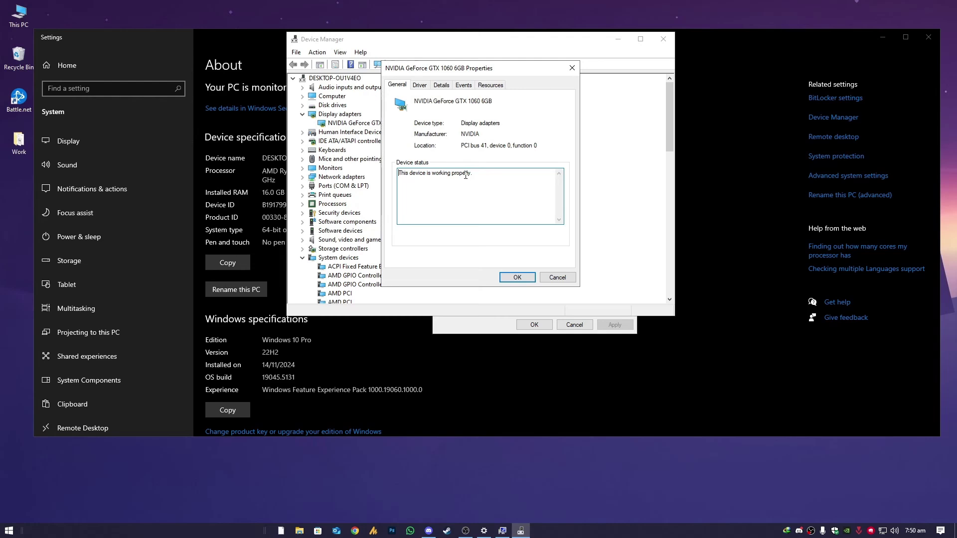
{"action": "left_click", "coordinate": [419, 86]}
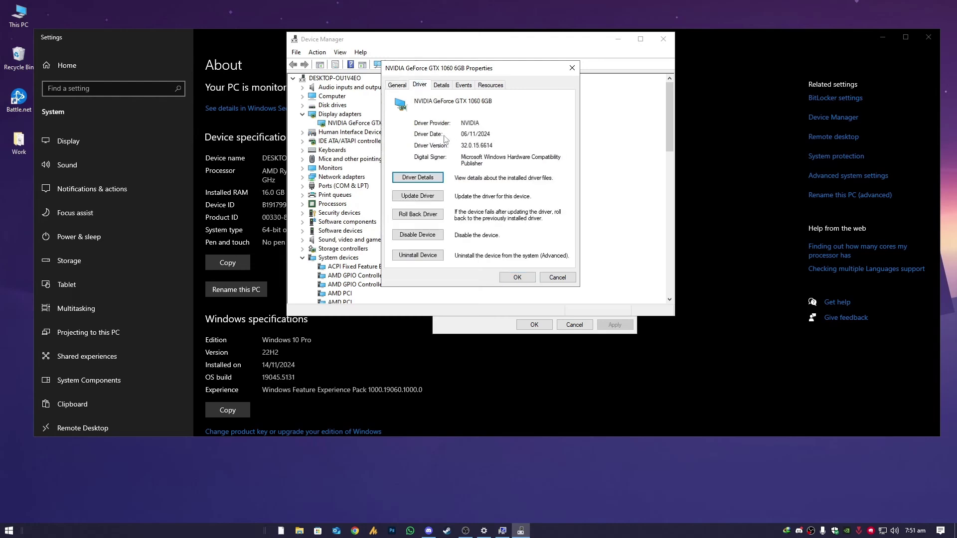
{"action": "double_click", "coordinate": [504, 139]}
- Start a manual driver update for the graphics card and bring up the compatible drivers available on the computer
{"action": "left_click", "coordinate": [418, 196]}
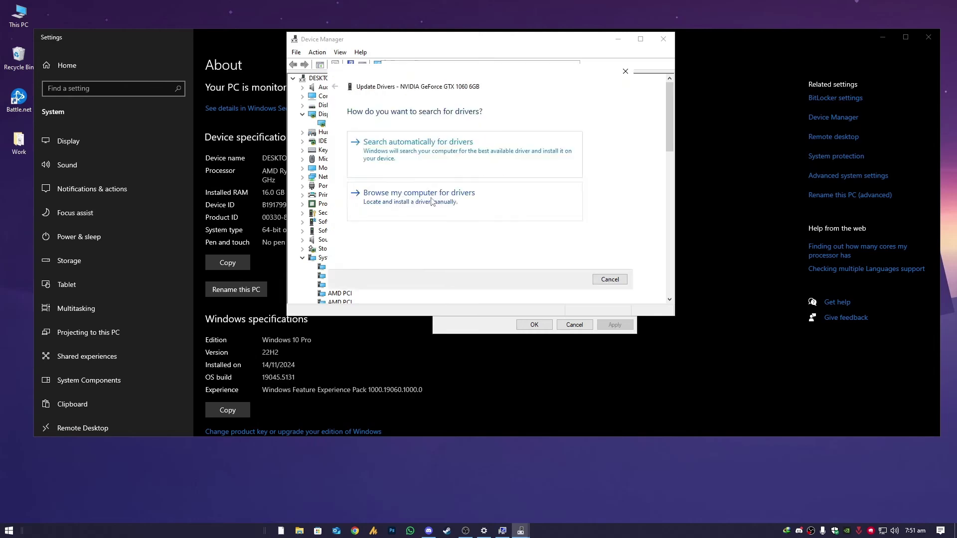
{"action": "left_click", "coordinate": [432, 202]}
{"action": "left_click", "coordinate": [414, 216]}
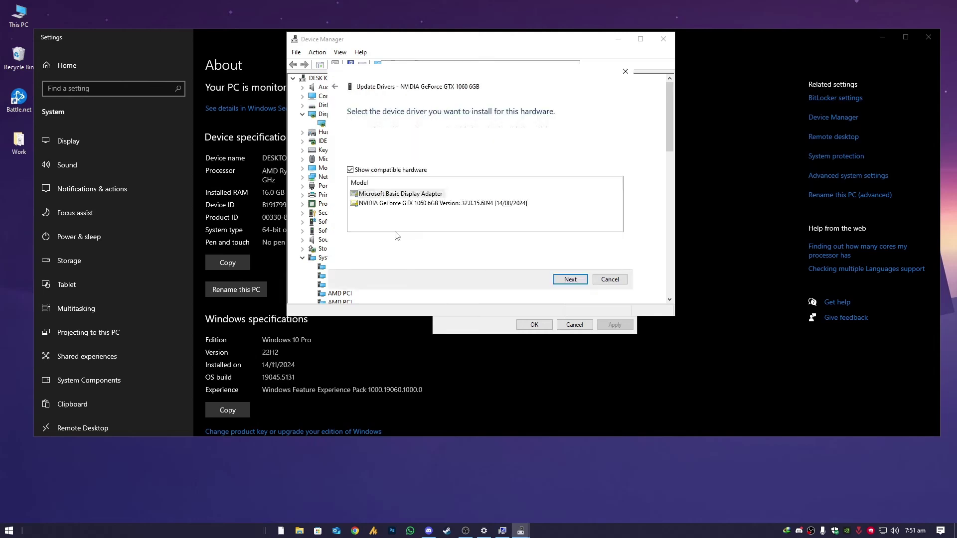
- Go through the compatible NVIDIA drivers and select the most recent one, version 32.0.15.6614 dated 06/11/2024
{"action": "left_click", "coordinate": [498, 203]}
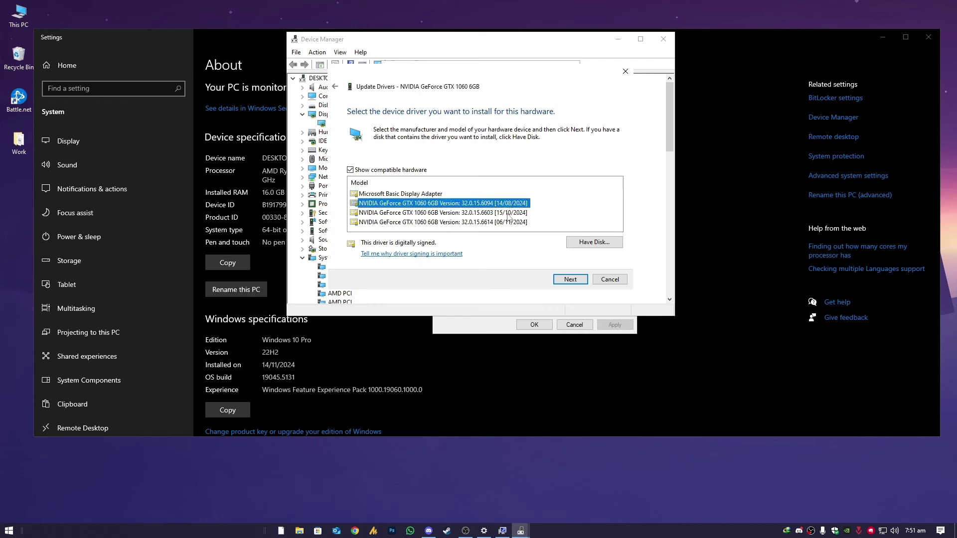
{"action": "left_click", "coordinate": [472, 223]}
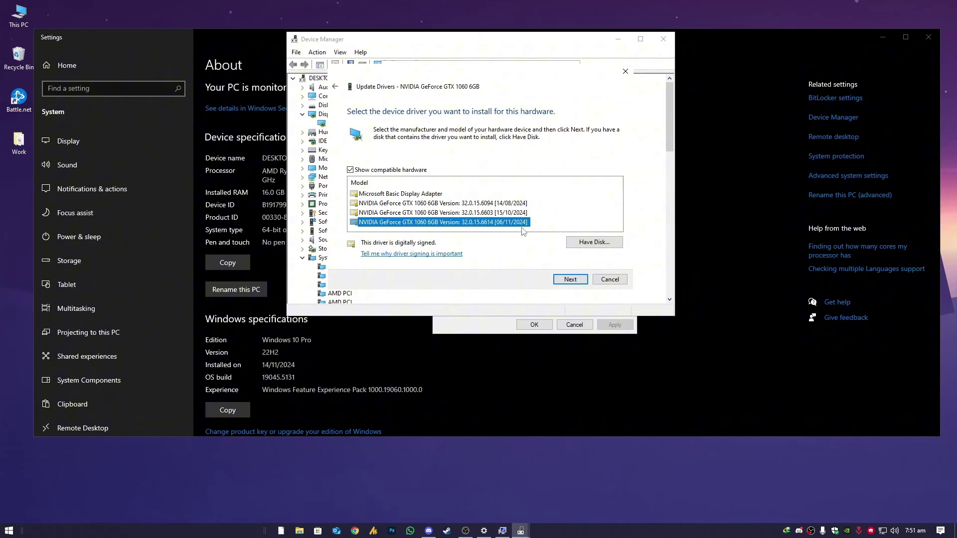
{"action": "left_click", "coordinate": [507, 216]}
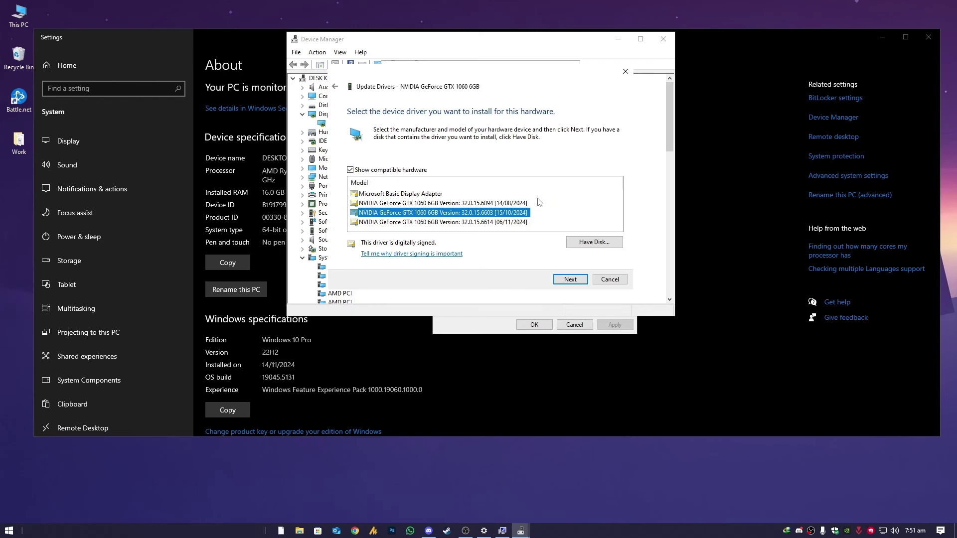
{"action": "left_click", "coordinate": [497, 204]}
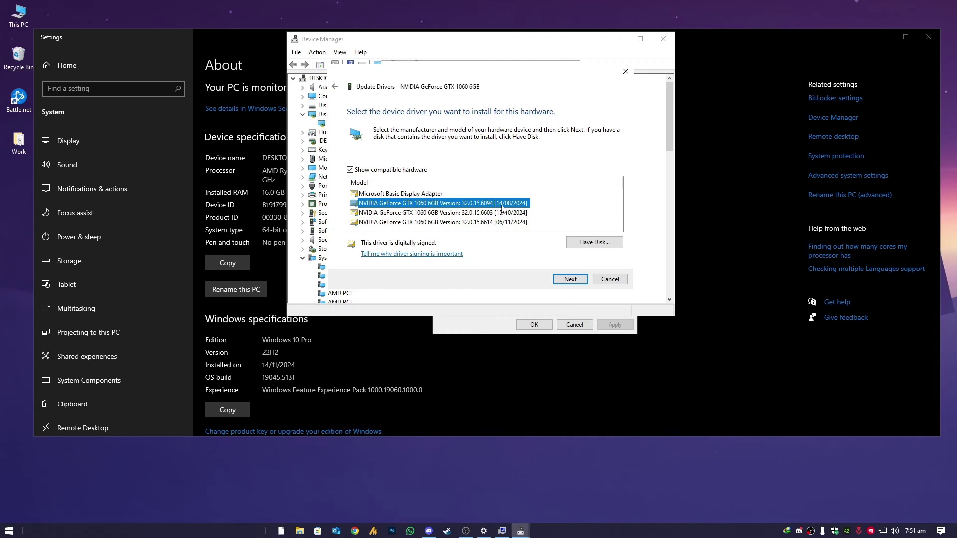
{"action": "left_click", "coordinate": [521, 223]}
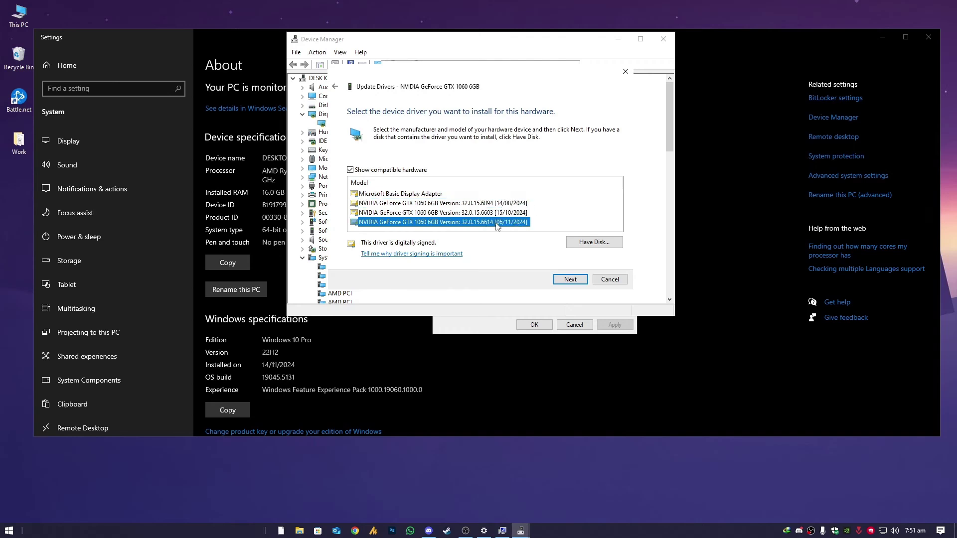
- Arrange Device Manager and the driver update wizard on either side of the adapter properties to compare driver versions
{"action": "left_click", "coordinate": [535, 41]}
{"action": "left_click_drag", "start_coordinate": [536, 42], "coordinate": [270, 40]}
{"action": "left_click_drag", "start_coordinate": [473, 77], "coordinate": [749, 67]}
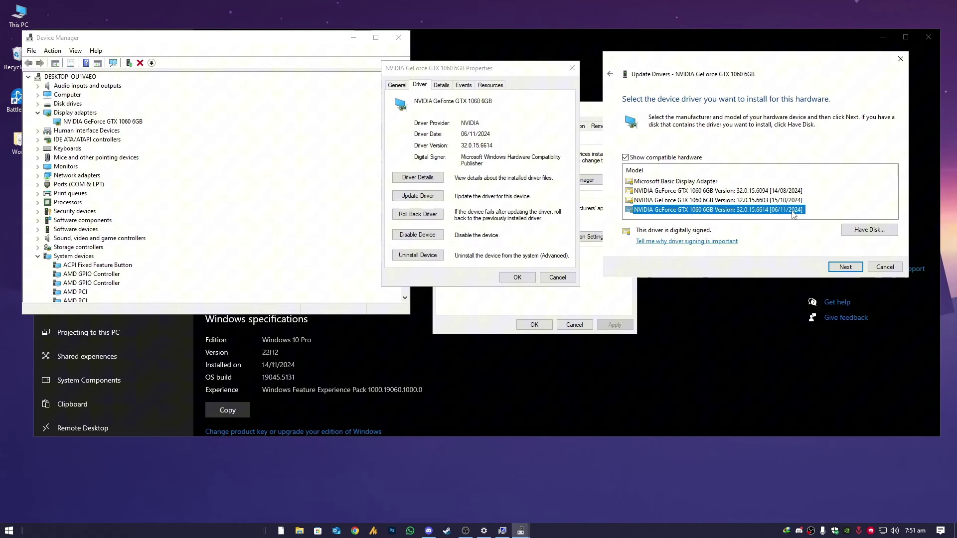
- Cancel the driver update and close the adapter properties, System Properties, Device Manager and Settings
{"action": "left_click", "coordinate": [885, 268]}
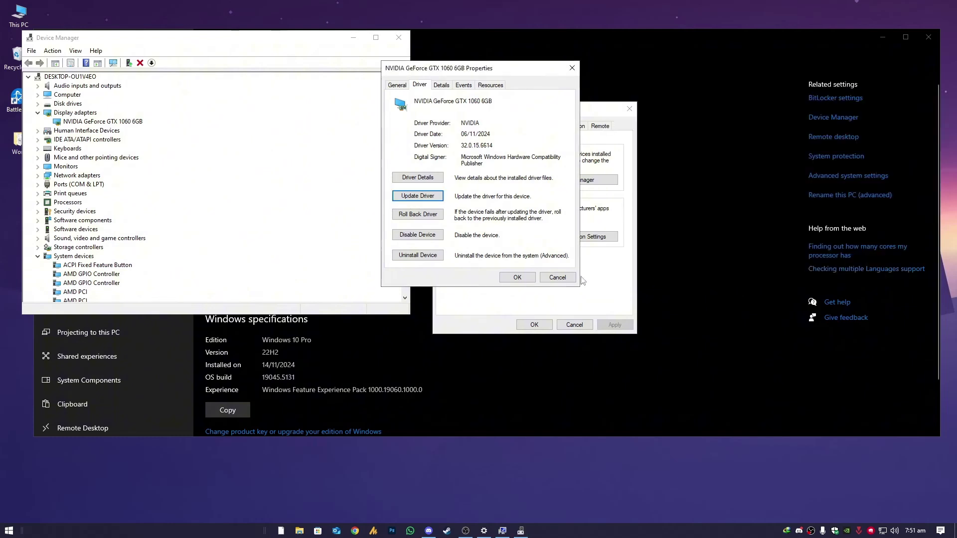
{"action": "left_click", "coordinate": [518, 277]}
{"action": "left_click", "coordinate": [535, 324]}
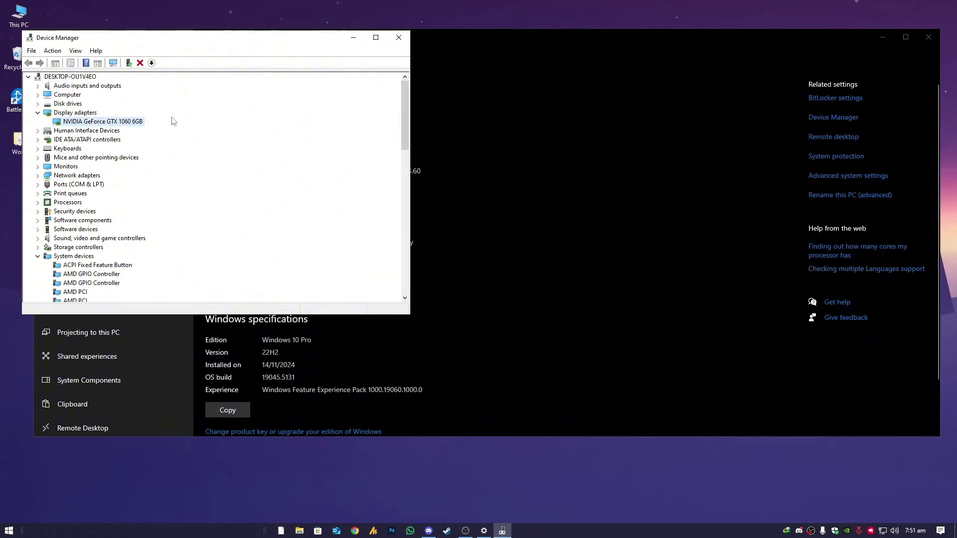
{"action": "left_click", "coordinate": [399, 37]}
{"action": "left_click", "coordinate": [928, 37]}
- Refresh the desktop and search Windows for "msi app", then dismiss the search
{"action": "right_click", "coordinate": [311, 94]}
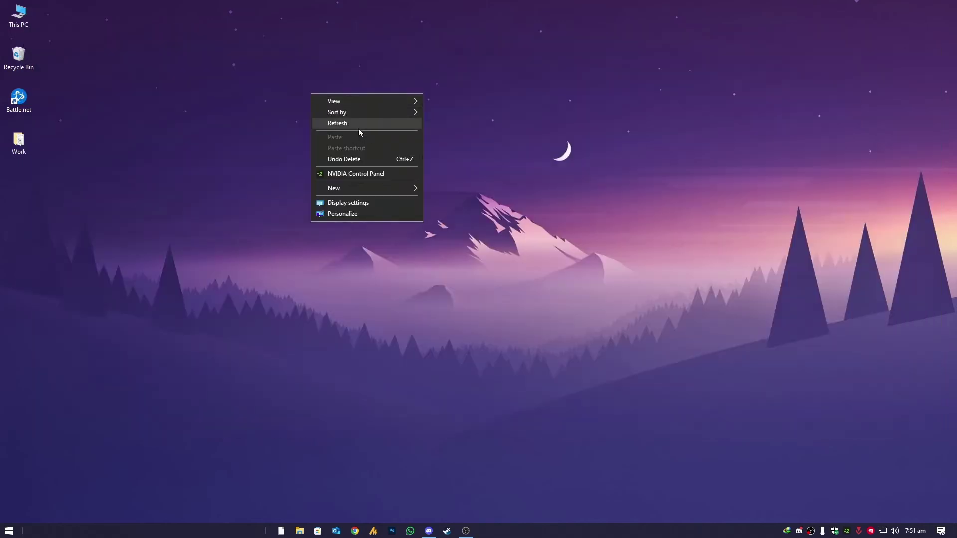
{"action": "left_click", "coordinate": [358, 128]}
{"action": "key", "text": "super"}
{"action": "type", "text": "msi app"}
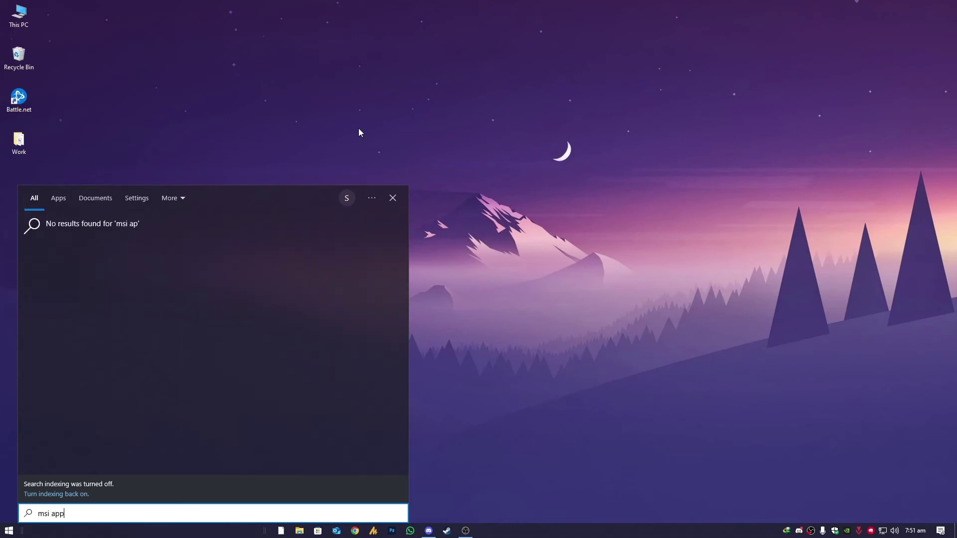
{"action": "key", "text": "Escape"}
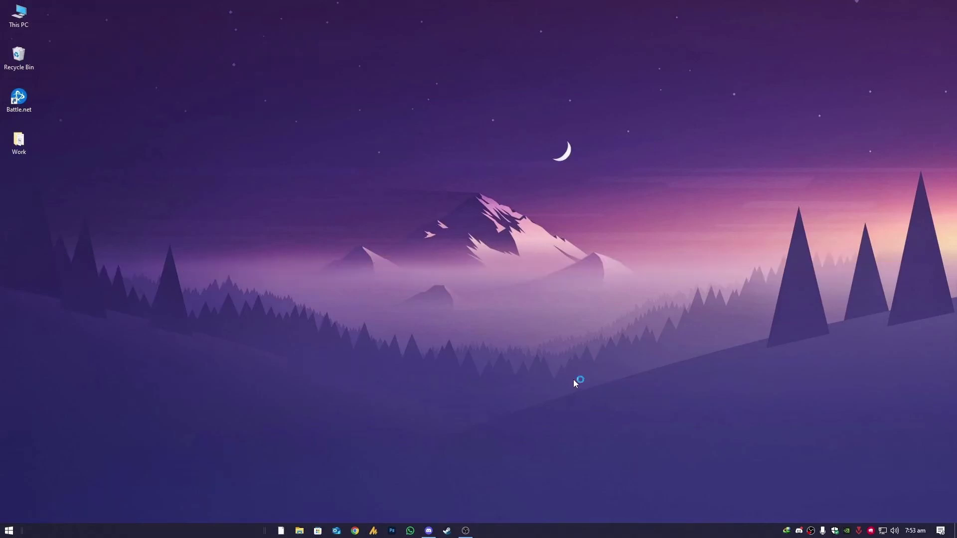
- Empty the Recycle Bin, permanently deleting its items
{"action": "right_click", "coordinate": [24, 53]}
{"action": "left_click", "coordinate": [78, 71]}
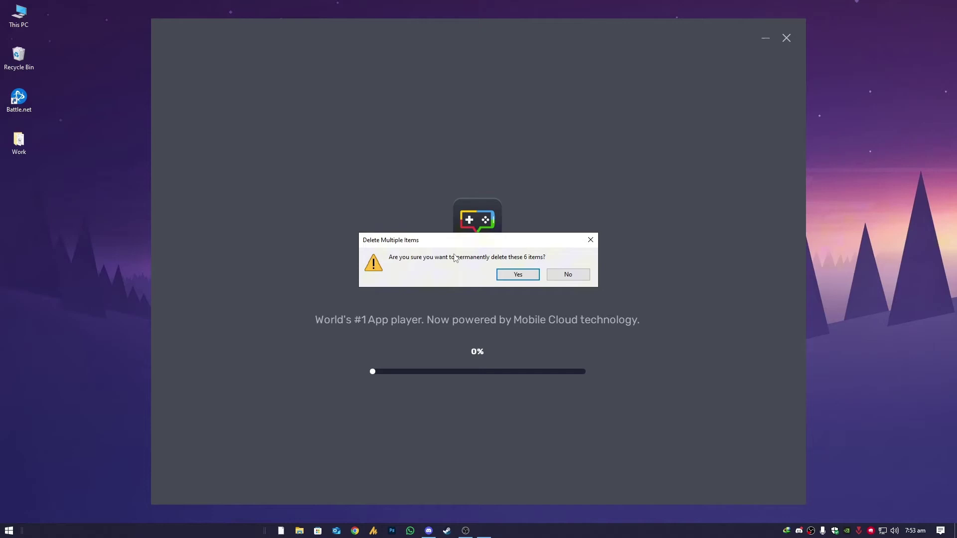
{"action": "left_click", "coordinate": [519, 277]}
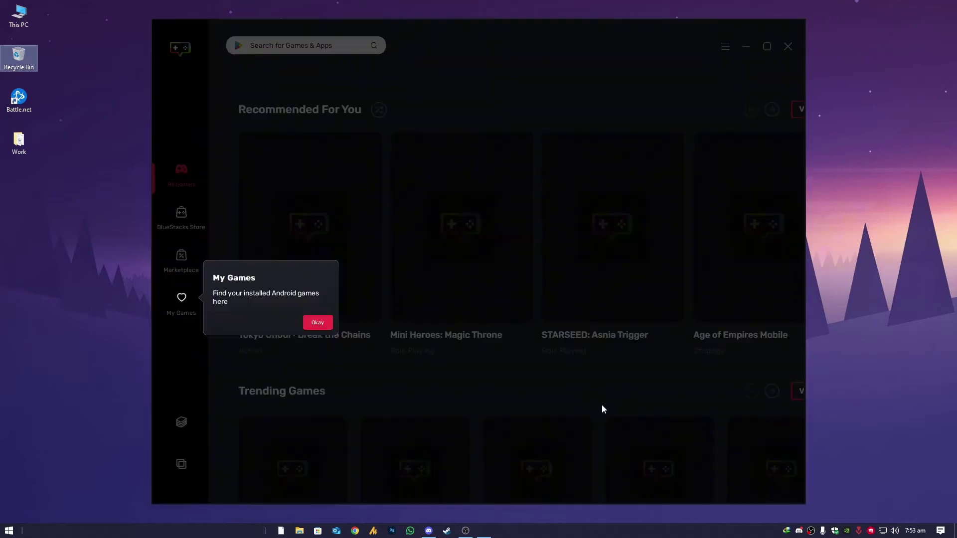
- Switch to BlueStacks and dismiss the introductory tip about My Games
{"action": "left_click", "coordinate": [318, 322]}
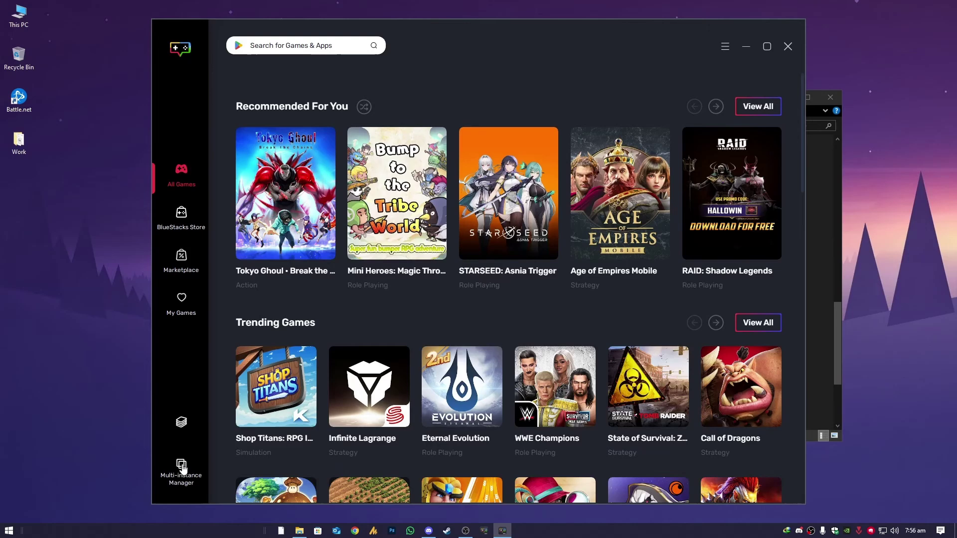
- Open the Multi-instance Manager, dismiss the desktop shortcut offer, and open the settings of the MSI App Player instance
{"action": "left_click", "coordinate": [181, 465]}
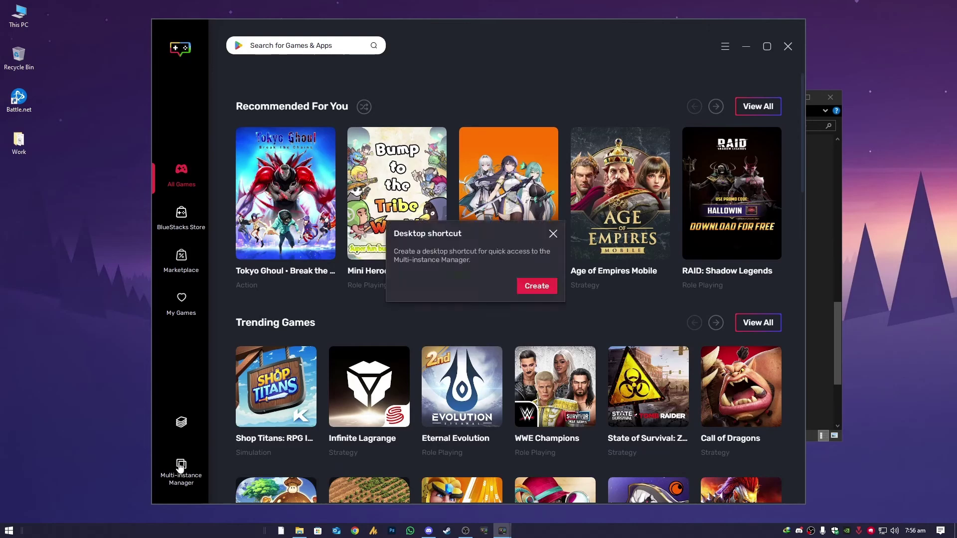
{"action": "left_click", "coordinate": [551, 235]}
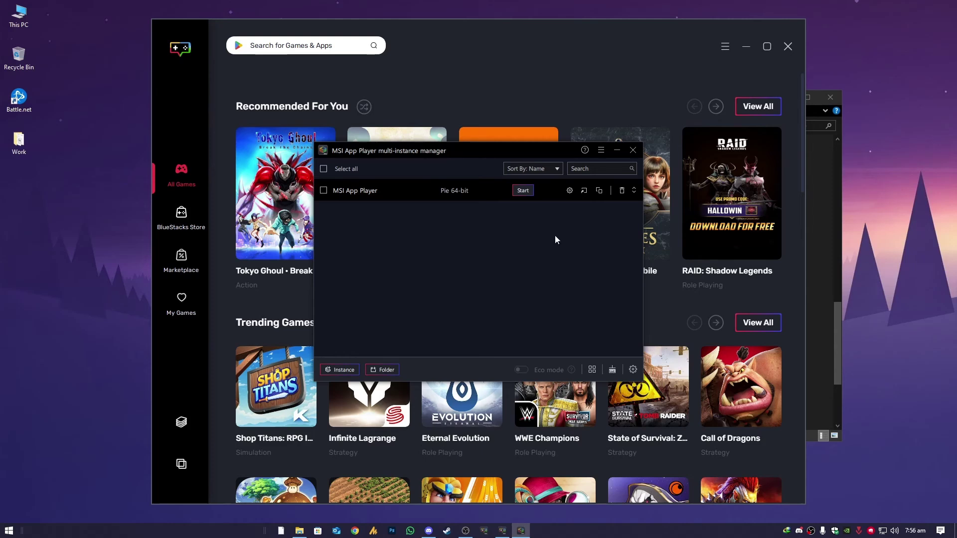
{"action": "left_click", "coordinate": [571, 190]}
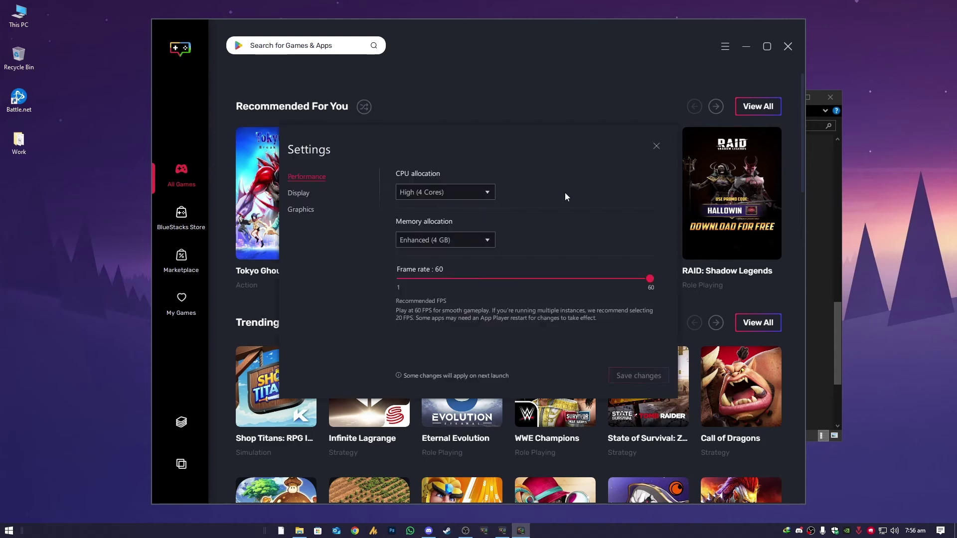
- Check the memory allocation options without changing them, set the display resolution to 1280 x 720, and save the changes
{"action": "left_click", "coordinate": [468, 237]}
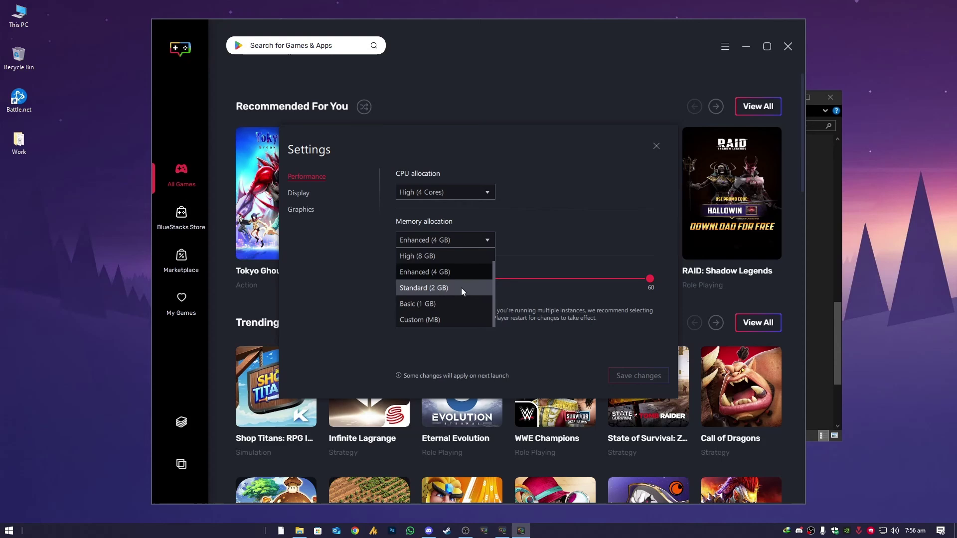
{"action": "left_click", "coordinate": [385, 312]}
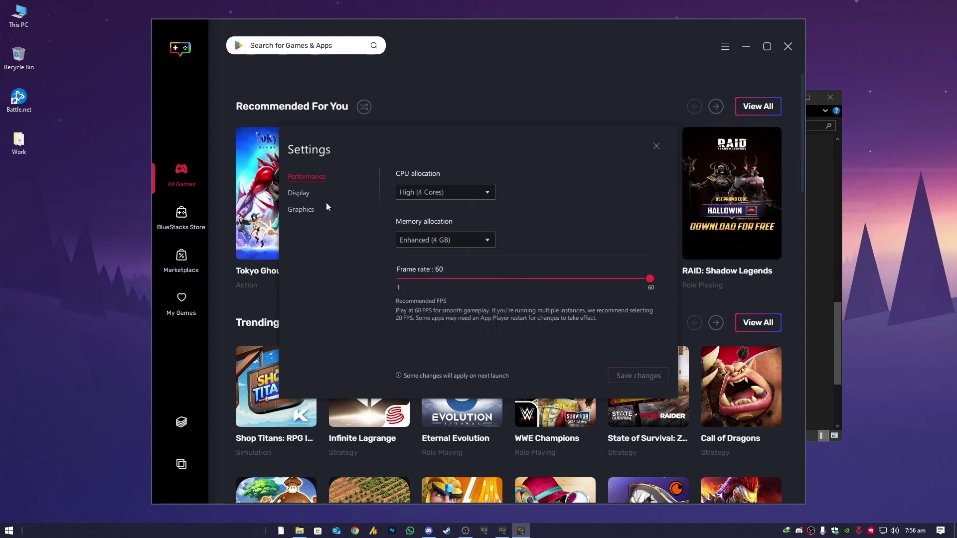
{"action": "left_click", "coordinate": [305, 194]}
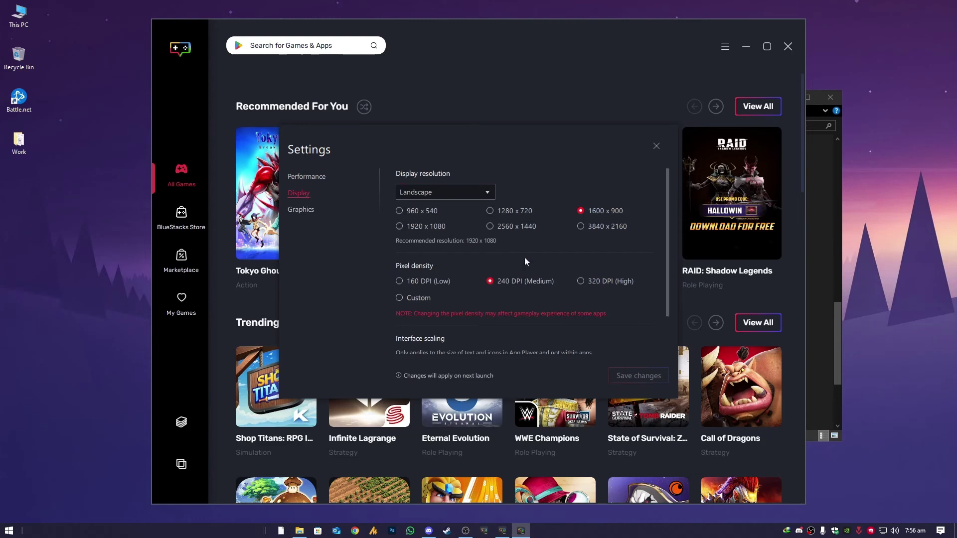
{"action": "left_click", "coordinate": [529, 213]}
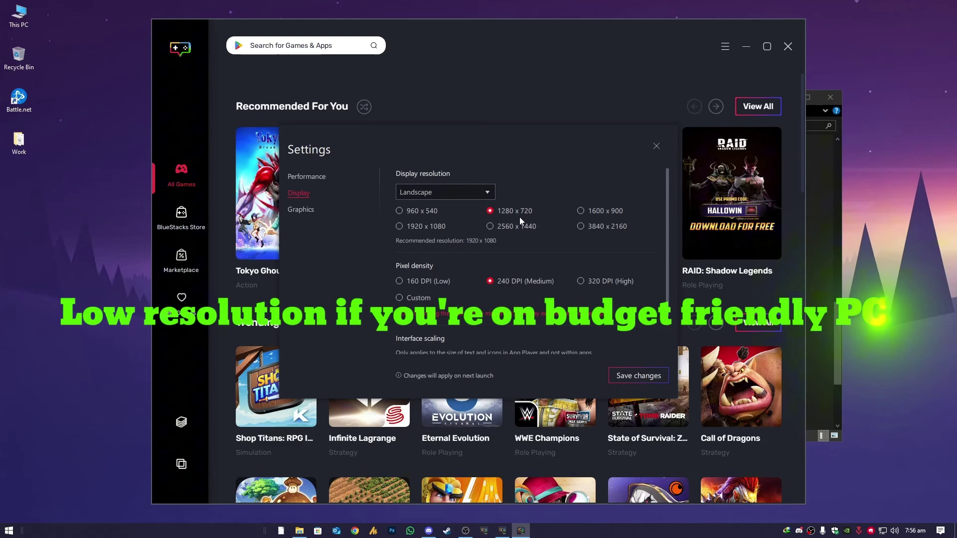
{"action": "left_click", "coordinate": [638, 376]}
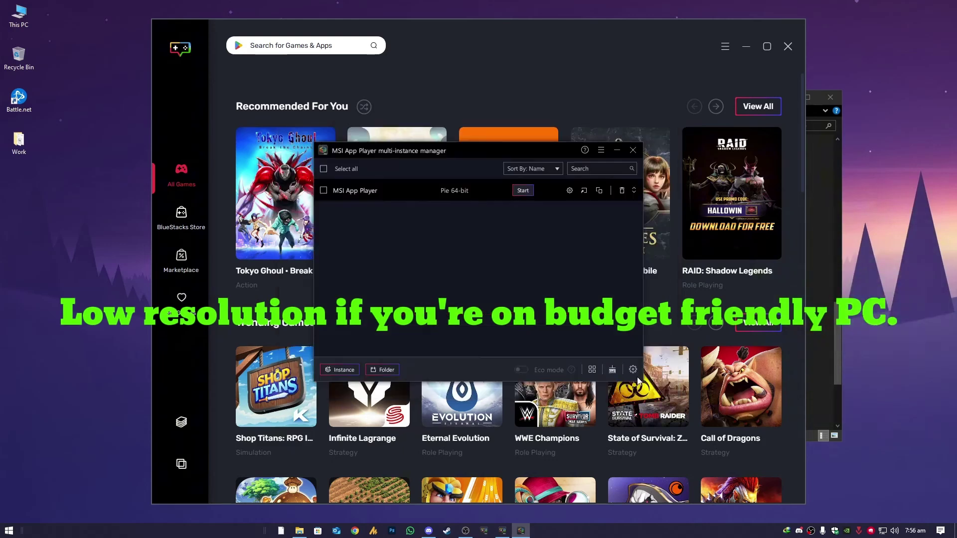
- Reopen the MSI App Player instance's settings, examine the graphics renderer, interface renderer and display options, and close the settings
{"action": "left_click", "coordinate": [570, 191]}
{"action": "left_click", "coordinate": [302, 195]}
{"action": "left_click", "coordinate": [301, 211]}
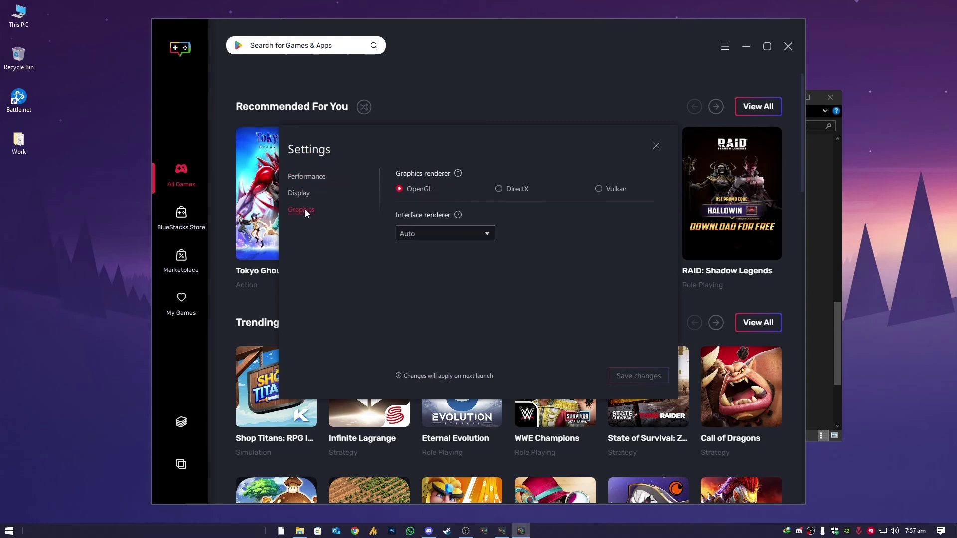
{"action": "left_click", "coordinate": [446, 237]}
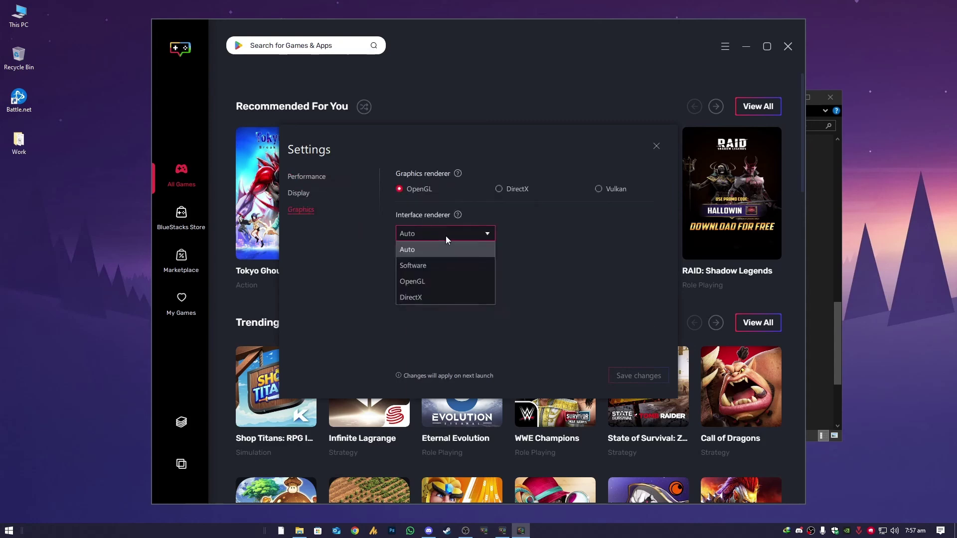
{"action": "left_click", "coordinate": [445, 236]}
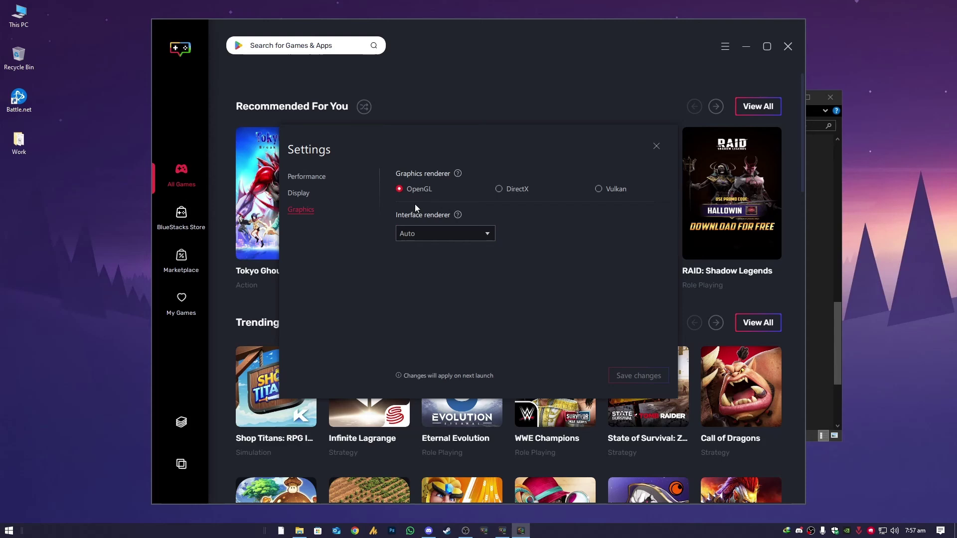
{"action": "left_click", "coordinate": [465, 235]}
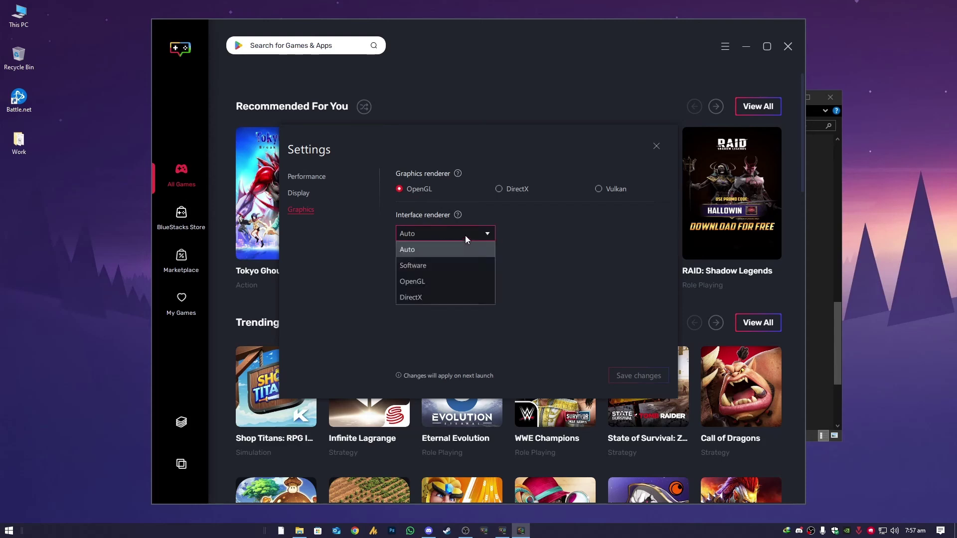
{"action": "left_click", "coordinate": [412, 190]}
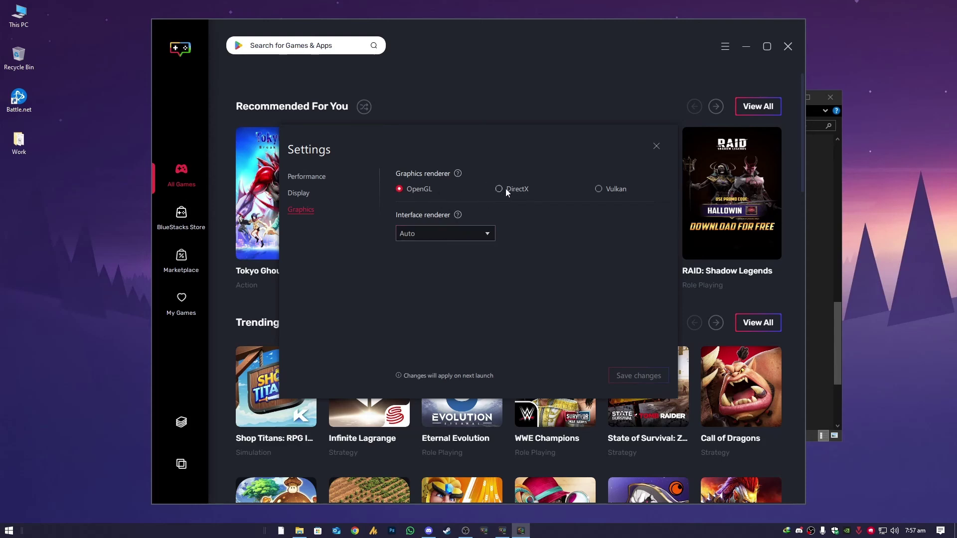
{"action": "left_click", "coordinate": [453, 231]}
{"action": "left_click", "coordinate": [447, 254]}
{"action": "left_click", "coordinate": [453, 236]}
{"action": "left_click", "coordinate": [557, 281]}
{"action": "left_click", "coordinate": [298, 193]}
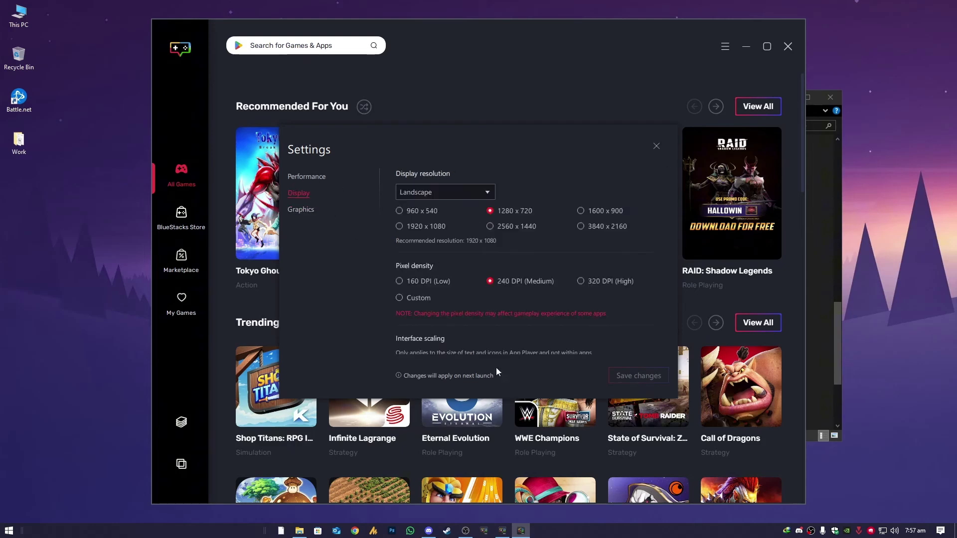
{"action": "left_click", "coordinate": [656, 146]}
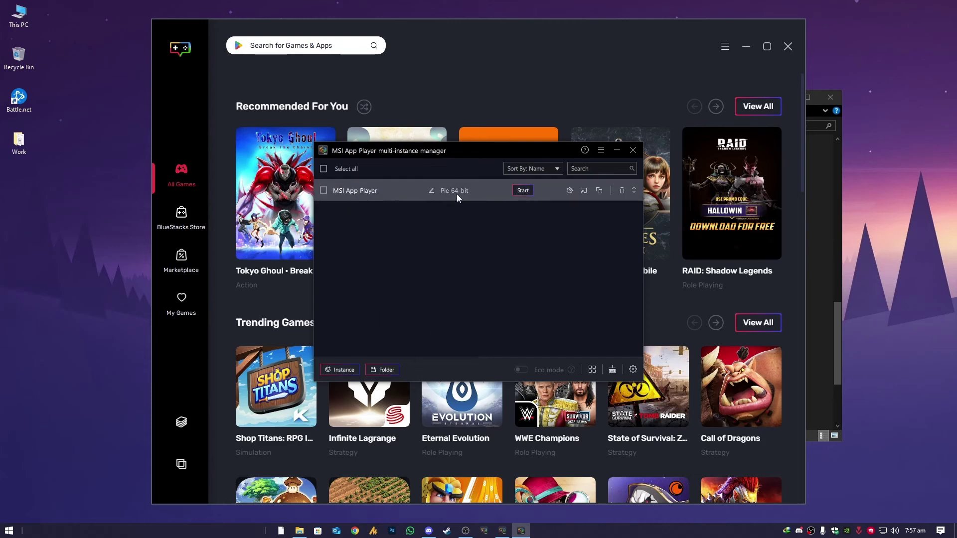
- Start a fresh instance with Nougat 64-bit as its Android version and continue to its configuration
{"action": "left_click", "coordinate": [339, 370]}
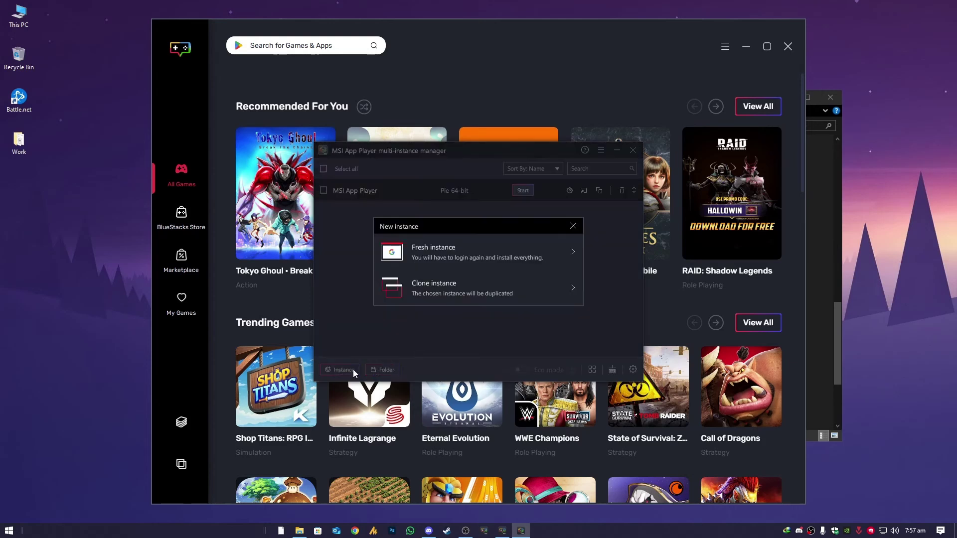
{"action": "left_click", "coordinate": [497, 258]}
{"action": "left_click", "coordinate": [506, 253]}
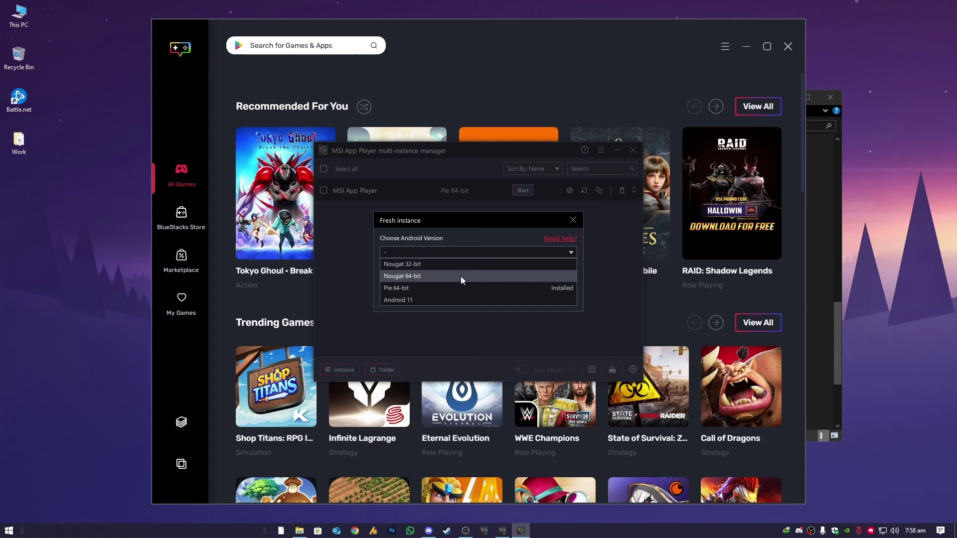
{"action": "left_click", "coordinate": [434, 276]}
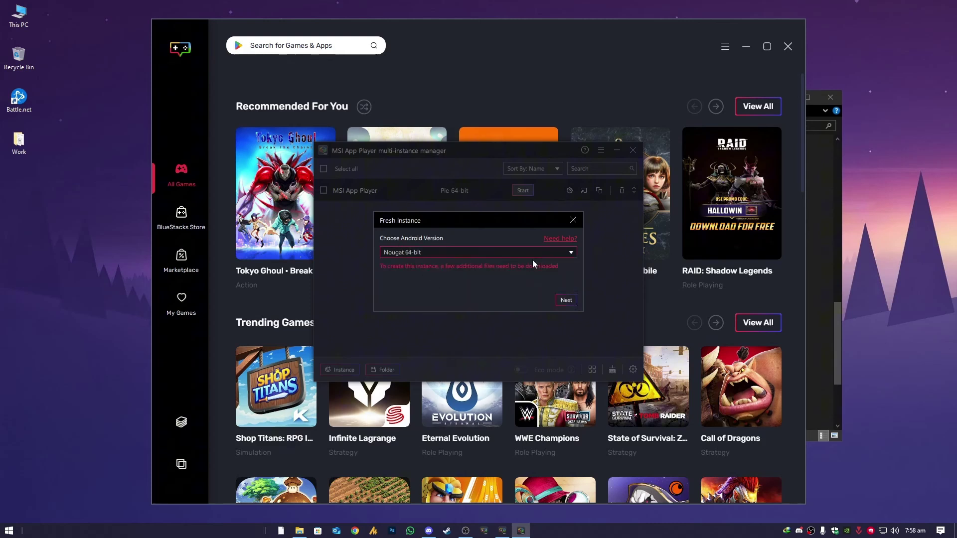
{"action": "left_click", "coordinate": [564, 301]}
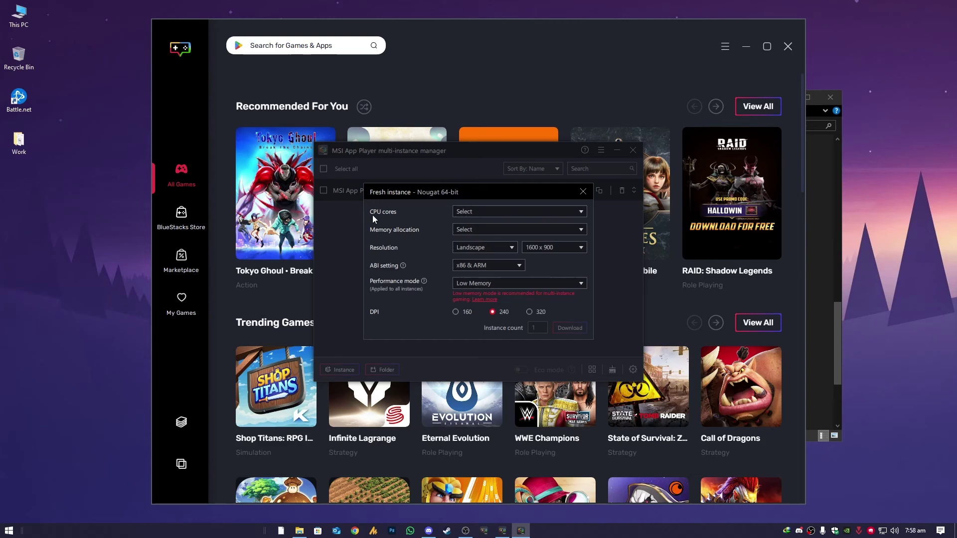
- Set the new instance's CPU cores to Medium (2 Cores) and its memory allocation to Enhanced (4 GB)
{"action": "left_click", "coordinate": [476, 212]}
{"action": "left_click", "coordinate": [495, 238]}
{"action": "left_click", "coordinate": [502, 232]}
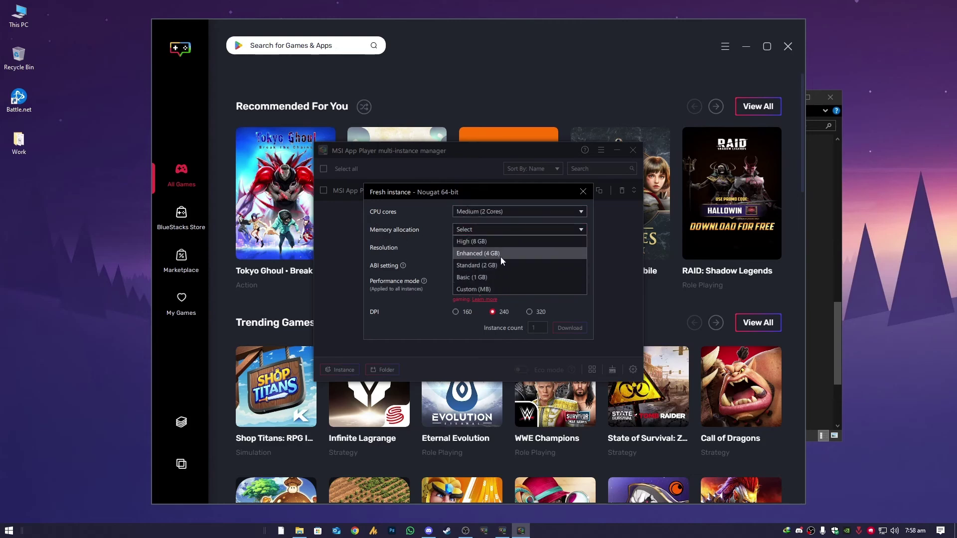
{"action": "left_click", "coordinate": [500, 257]}
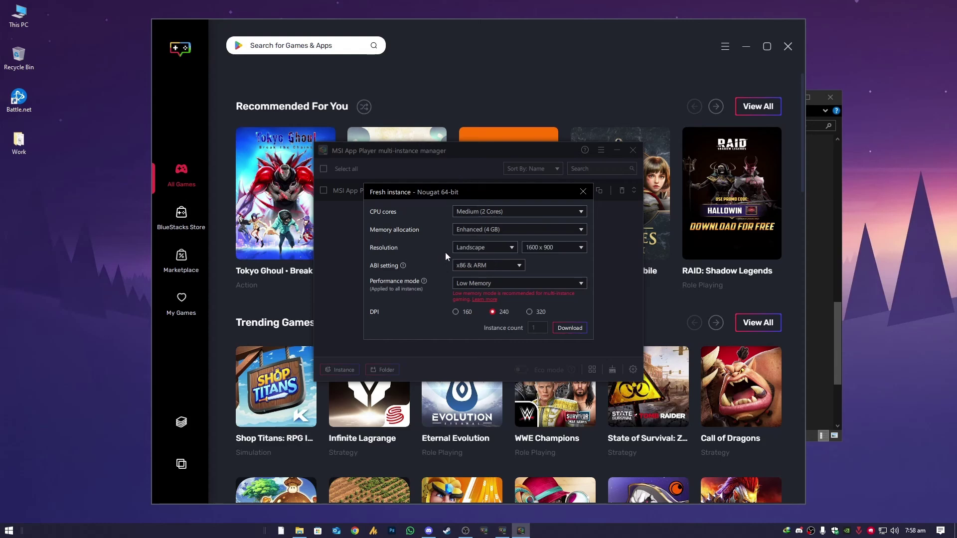
{"action": "left_click", "coordinate": [480, 232]}
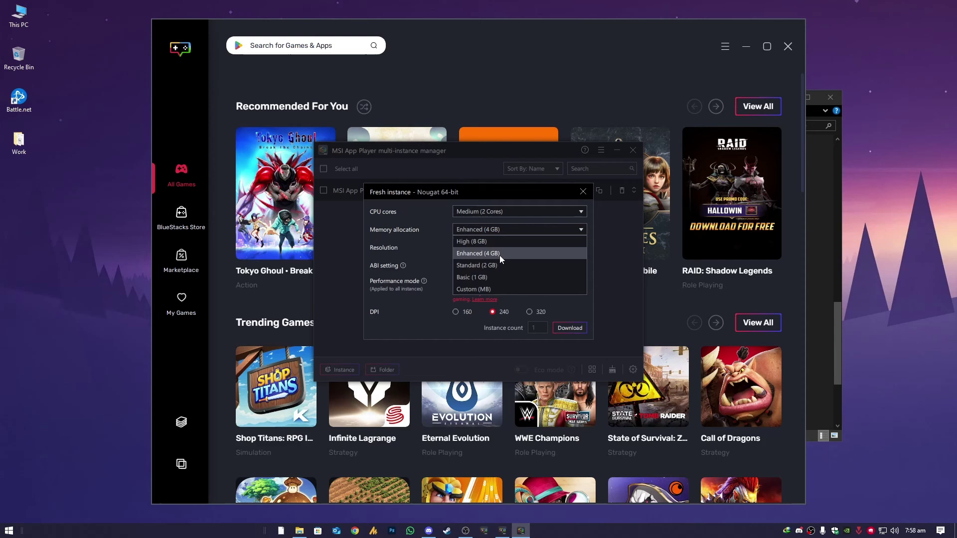
{"action": "left_click", "coordinate": [429, 257]}
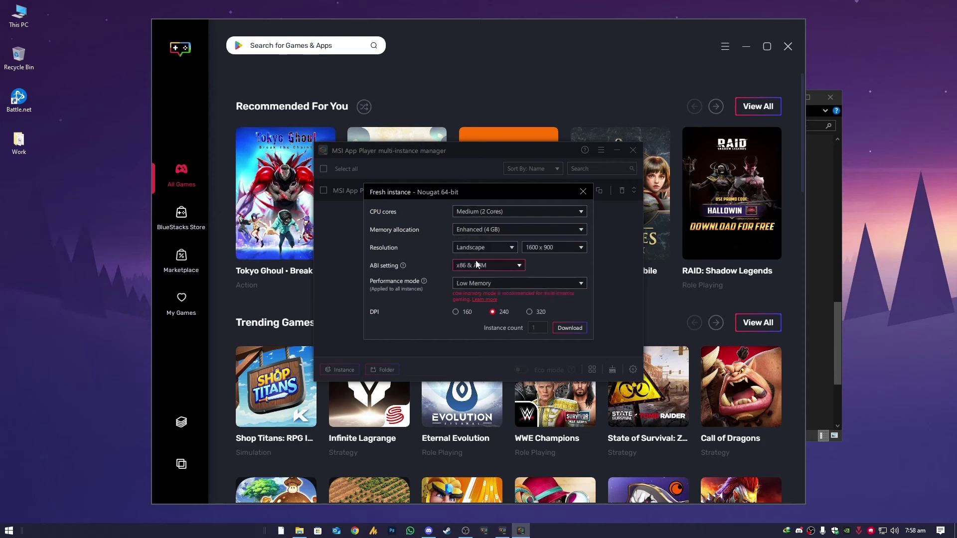
- Set the new instance's resolution to Portrait 720 x 1280 and its ABI setting to x86 & ARM
{"action": "left_click", "coordinate": [491, 249]}
{"action": "left_click", "coordinate": [494, 269]}
{"action": "left_click", "coordinate": [540, 247]}
{"action": "left_click", "coordinate": [556, 263]}
{"action": "left_click", "coordinate": [513, 264]}
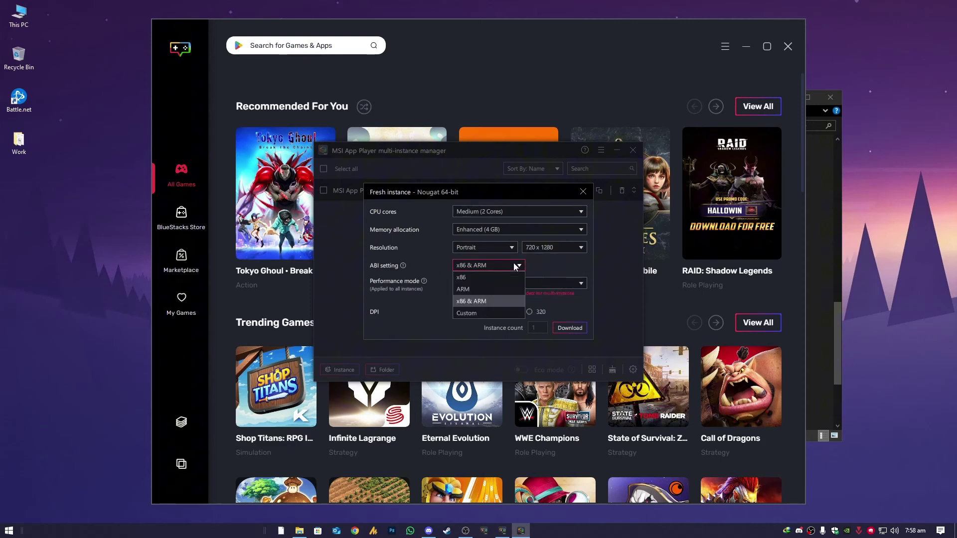
{"action": "left_click", "coordinate": [506, 301]}
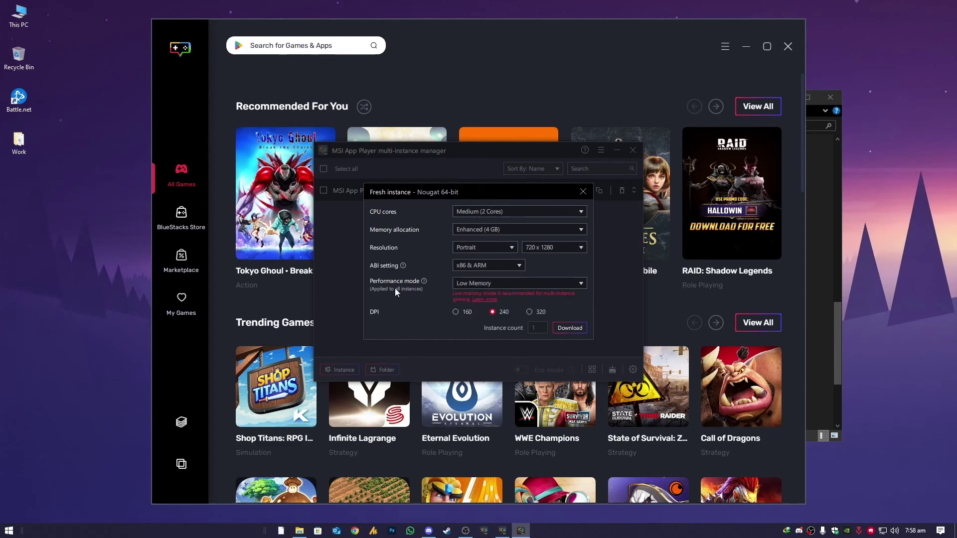
- Choose the new instance's performance mode, set its DPI to 320, and download the instance
{"action": "left_click", "coordinate": [507, 283]}
{"action": "left_click", "coordinate": [504, 308]}
{"action": "left_click", "coordinate": [529, 312]}
{"action": "left_click", "coordinate": [571, 328]}
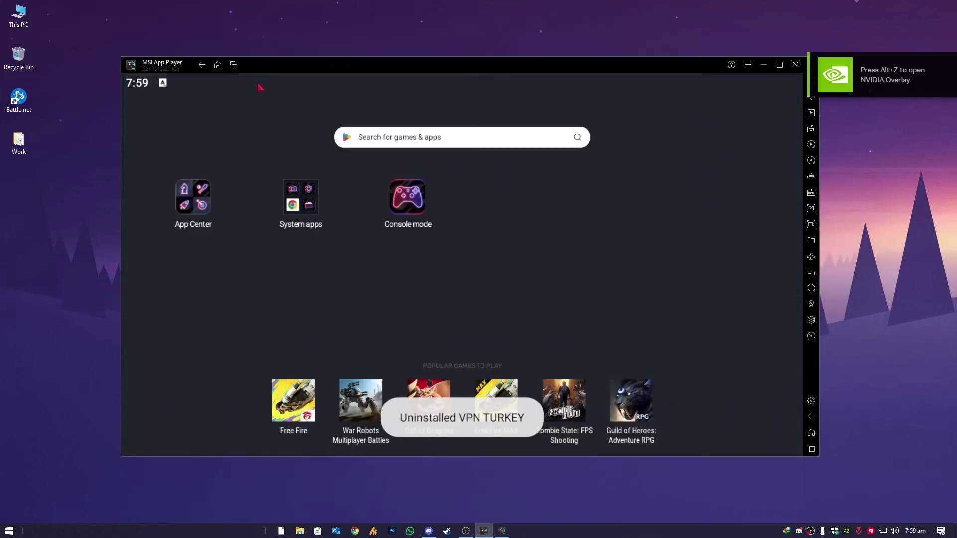
- Check and dismiss the Android notifications, and close the running MSI App Player, confirming the exit
{"action": "left_click_drag", "start_coordinate": [261, 85], "coordinate": [360, 299]}
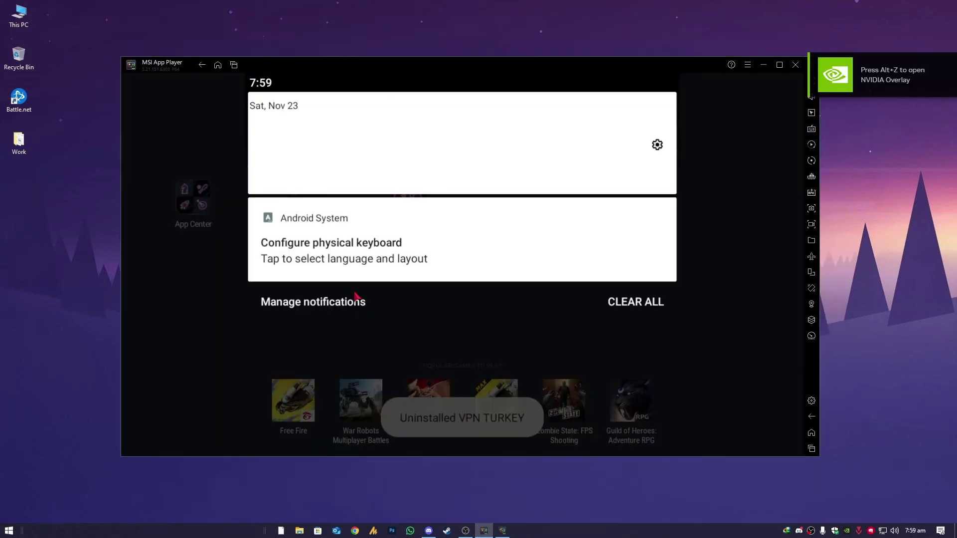
{"action": "left_click", "coordinate": [572, 241]}
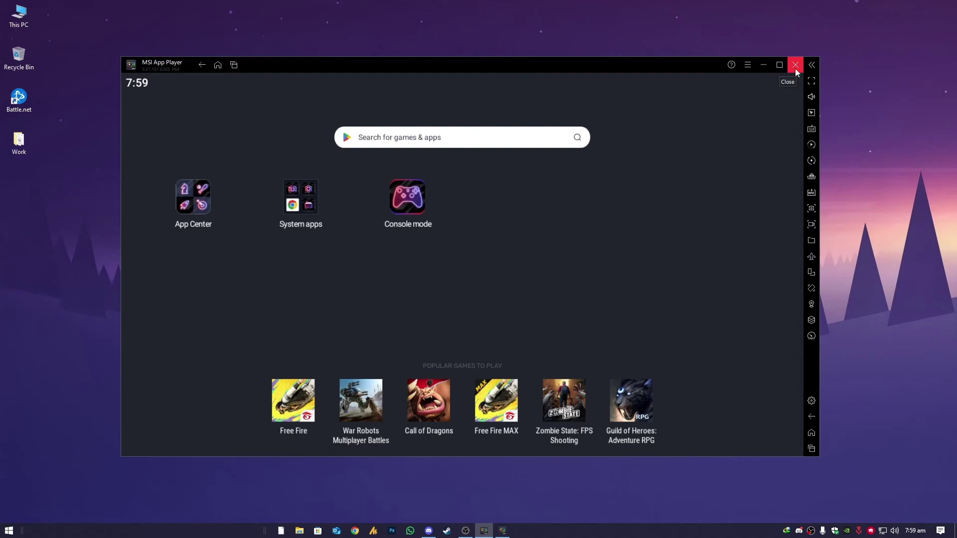
{"action": "left_click", "coordinate": [792, 70]}
{"action": "left_click", "coordinate": [525, 277]}
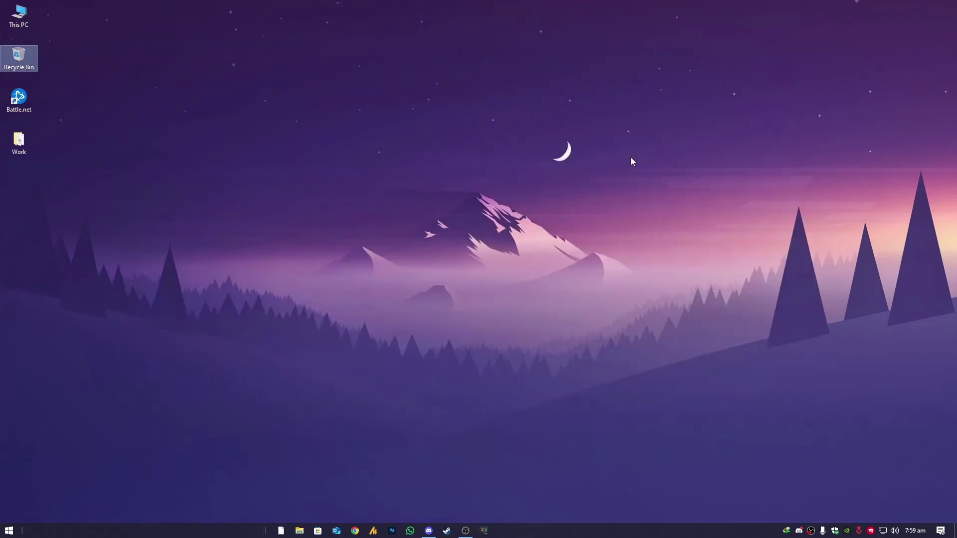